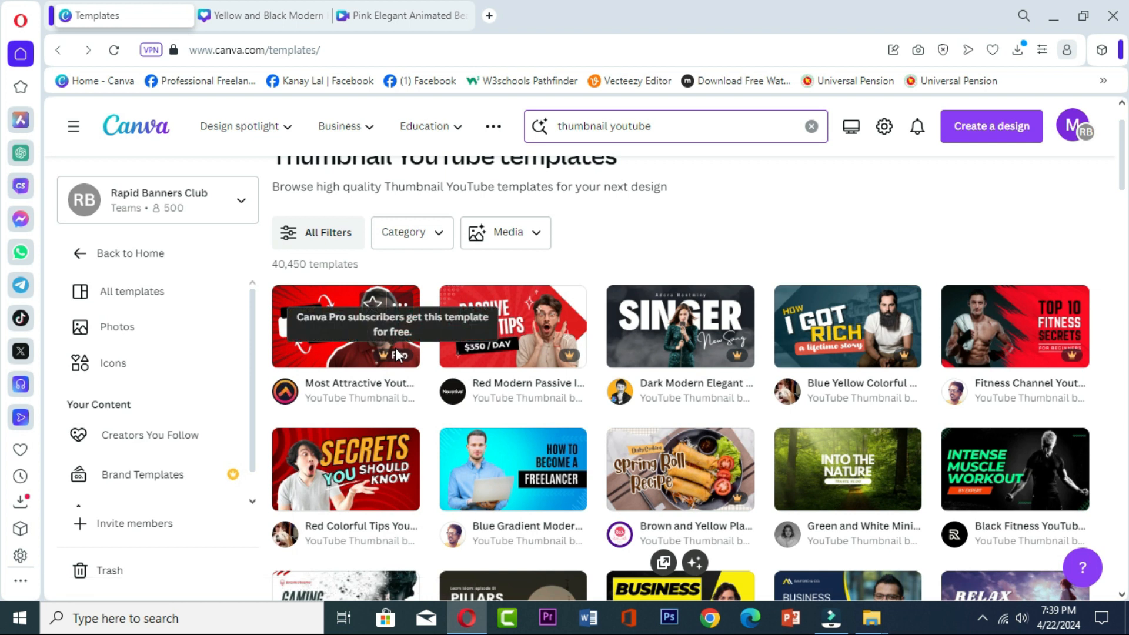
- Return to the Canva home page and search the templates for "thumbnail youtube"
click(56, 52)
click(82, 82)
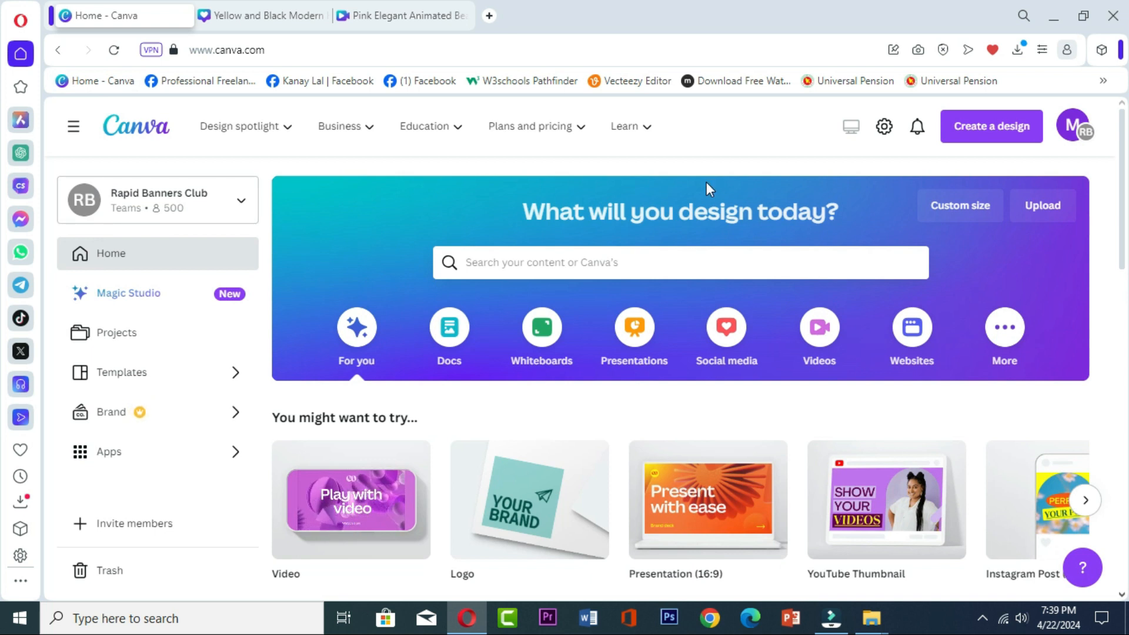
click(520, 262)
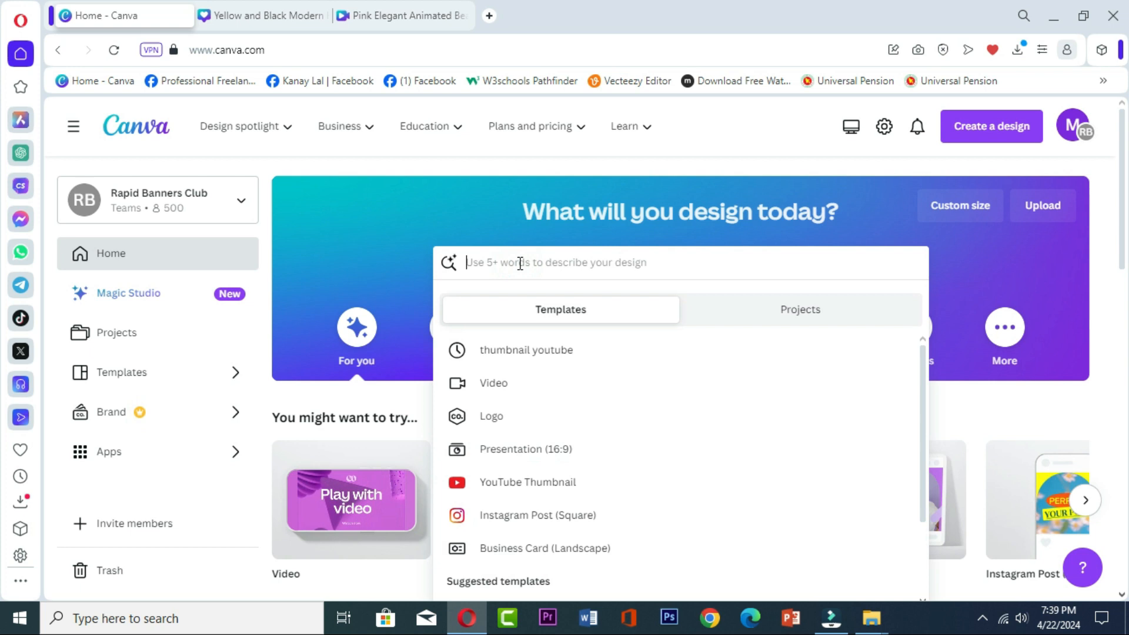
click(540, 352)
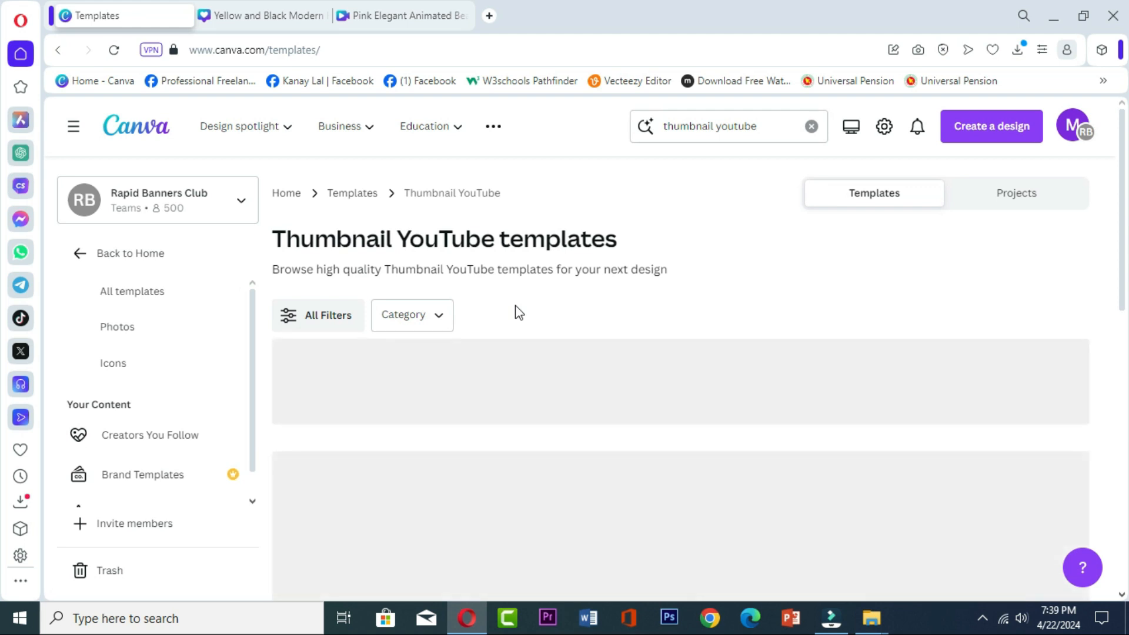
- Browse the thumbnail templates and open the preview of "Big Text How to Youtube Thumbnail"
scroll(512, 329, down, 2)
scroll(503, 368, down, 3)
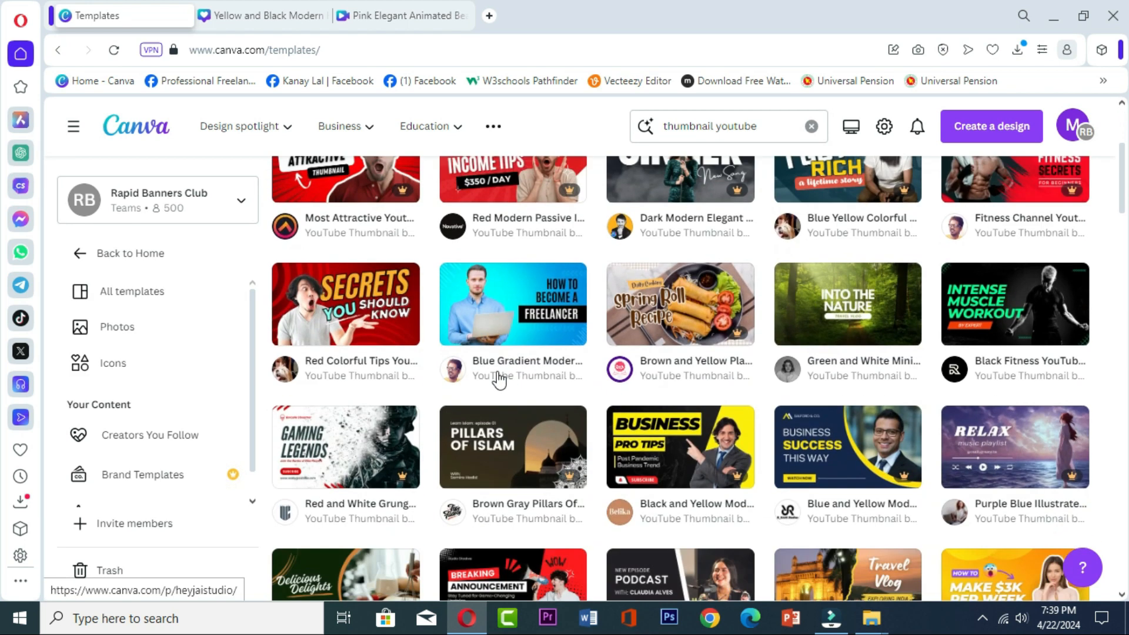
scroll(500, 379, up, 1)
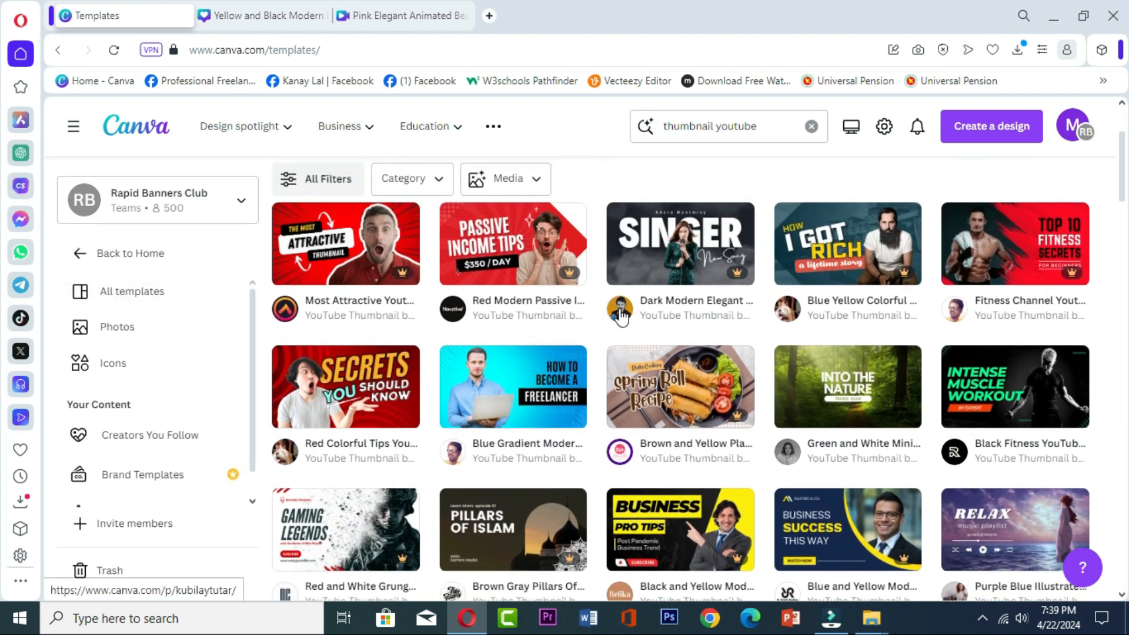
scroll(456, 447, down, 2)
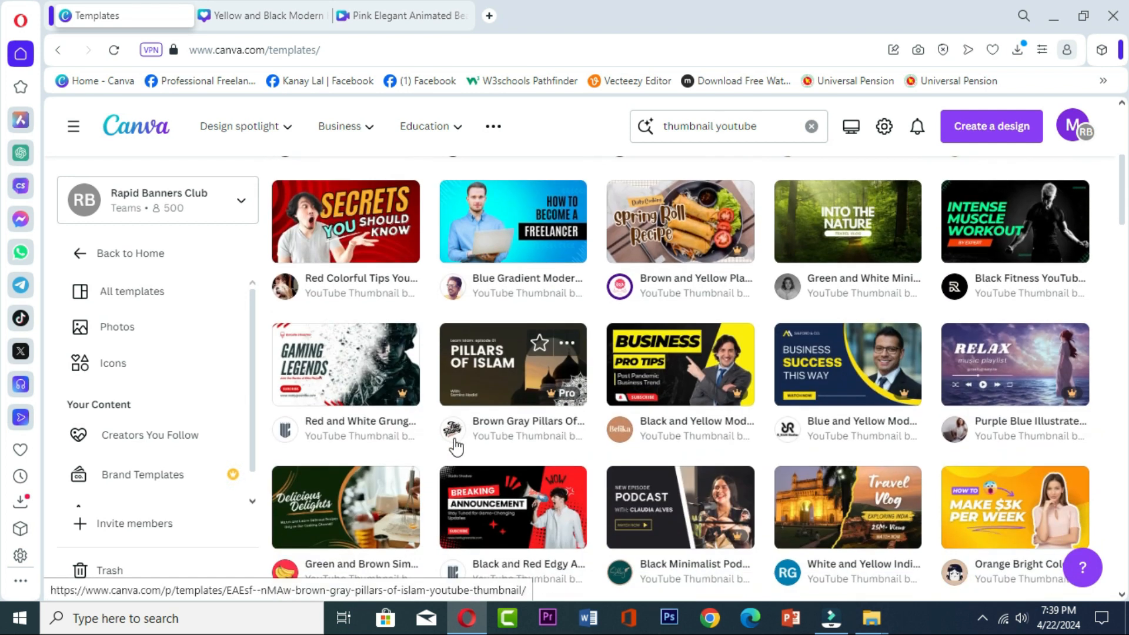
scroll(456, 456, down, 2)
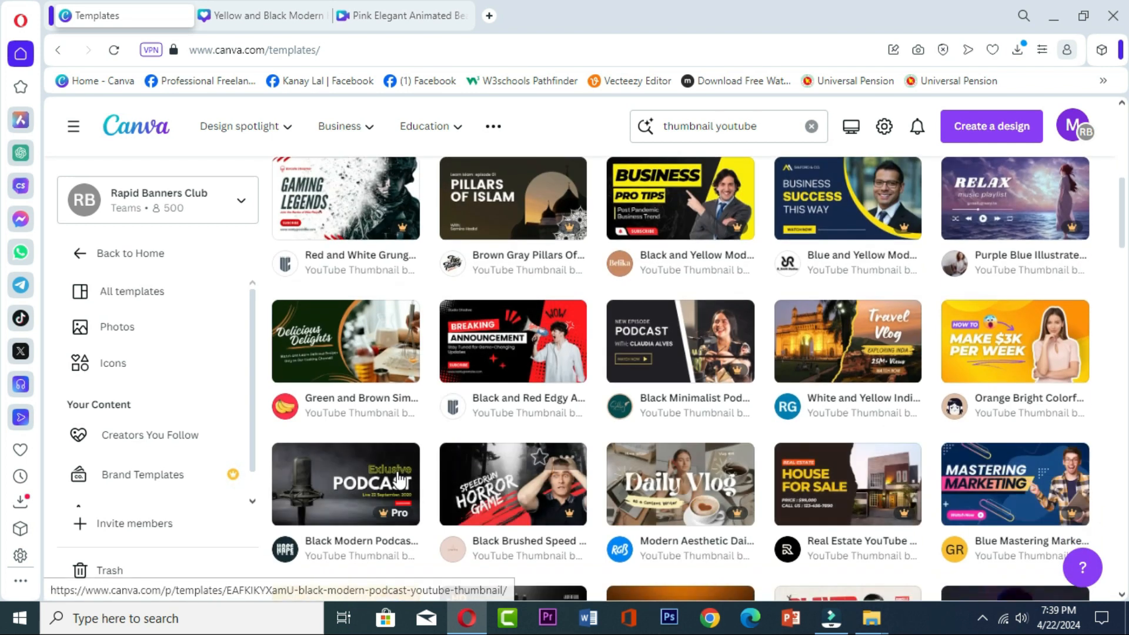
scroll(784, 404, down, 3)
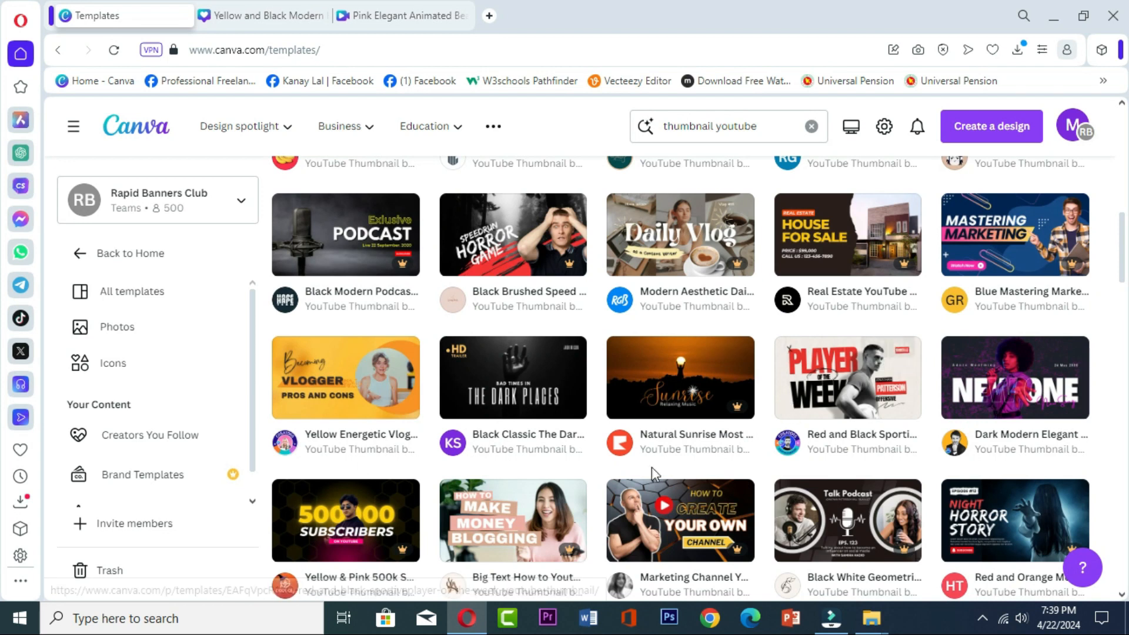
scroll(703, 462, down, 3)
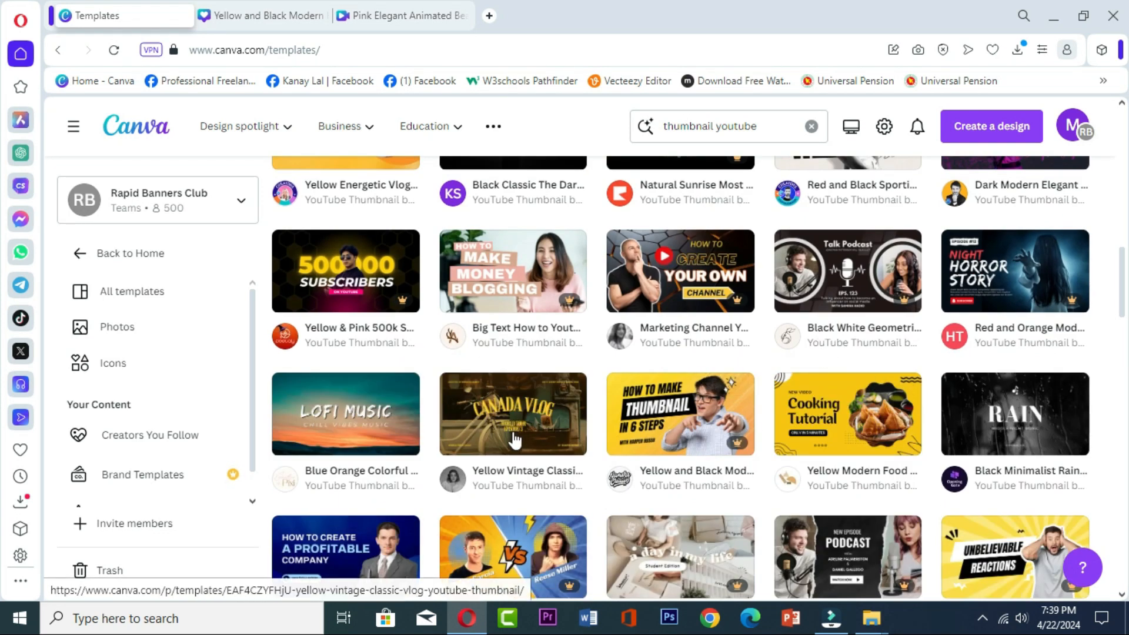
scroll(489, 449, up, 2)
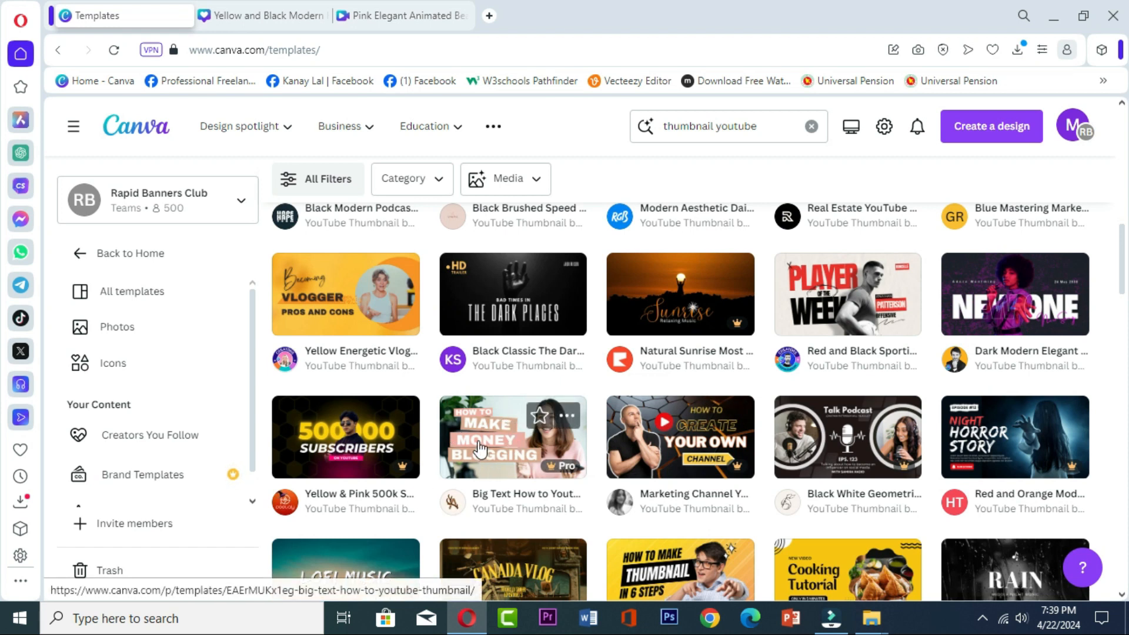
click(479, 448)
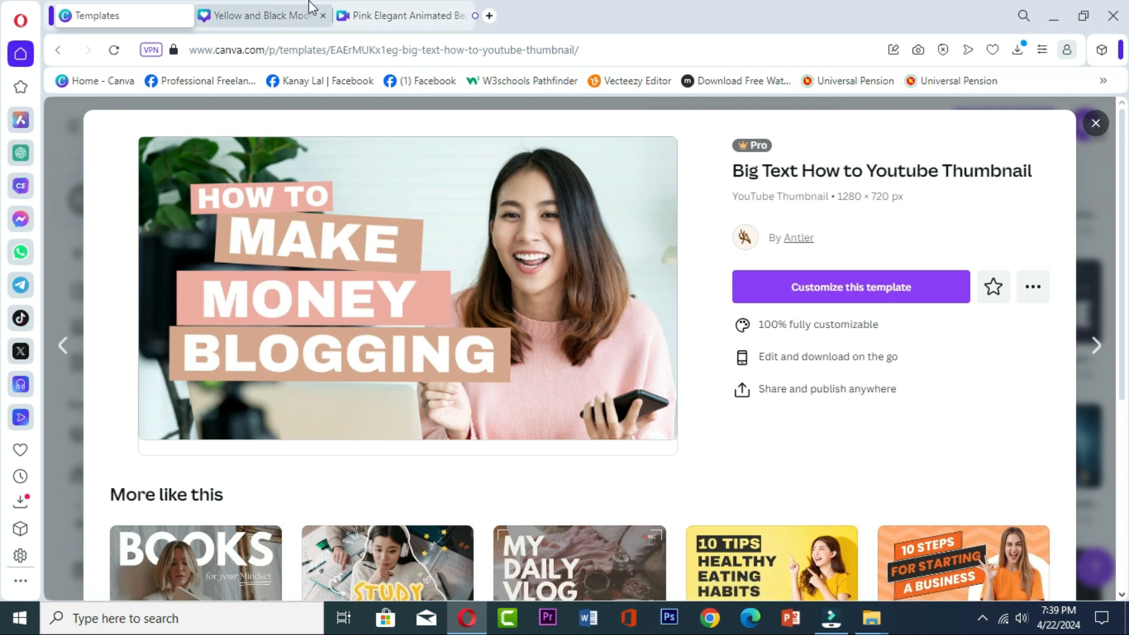
- Close the previously opened Yellow and Black Modern design and open the Big Text template for customizing
click(323, 15)
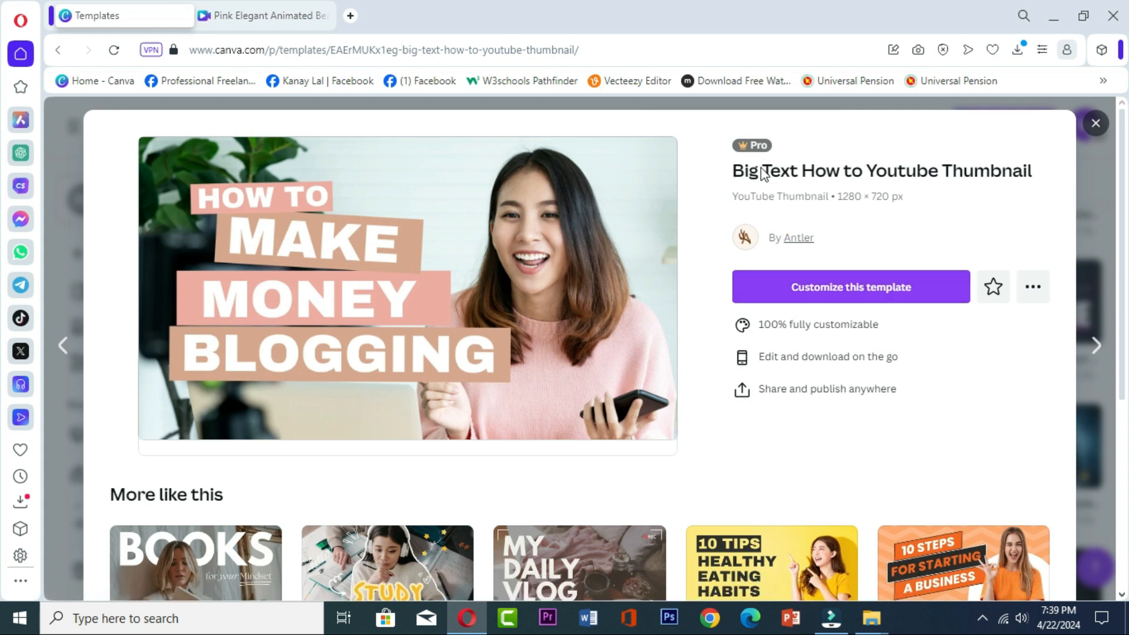
click(847, 299)
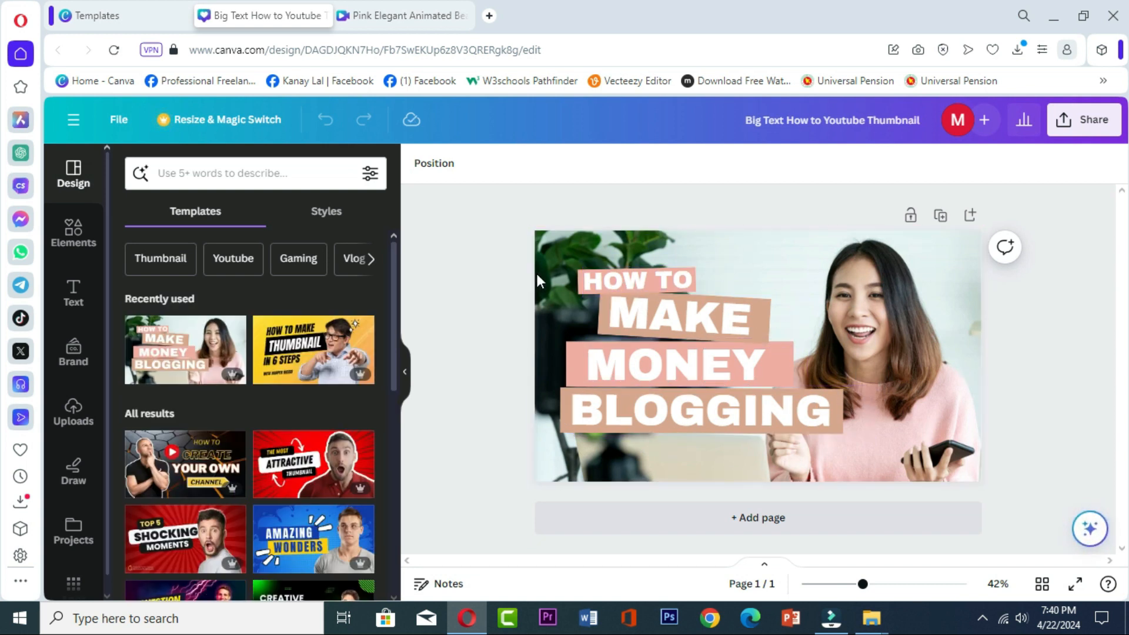
- Recolor the pink bar behind HOW TO with the near-black photo color and extend it slightly upward, moving the text aside and back
click(630, 281)
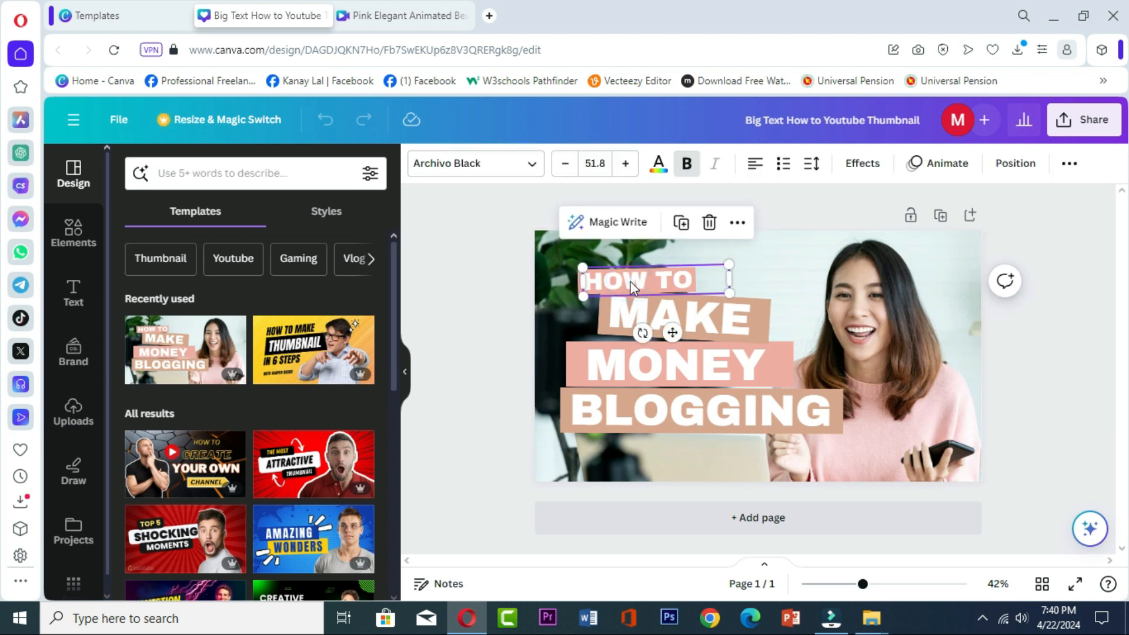
drag(633, 288, 785, 281)
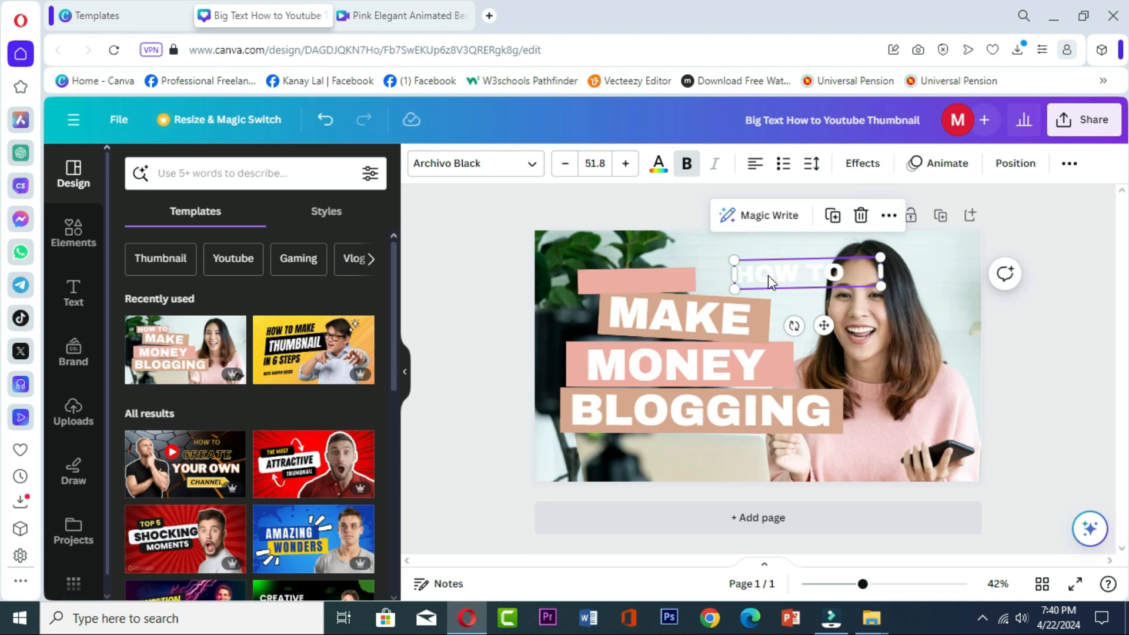
click(621, 275)
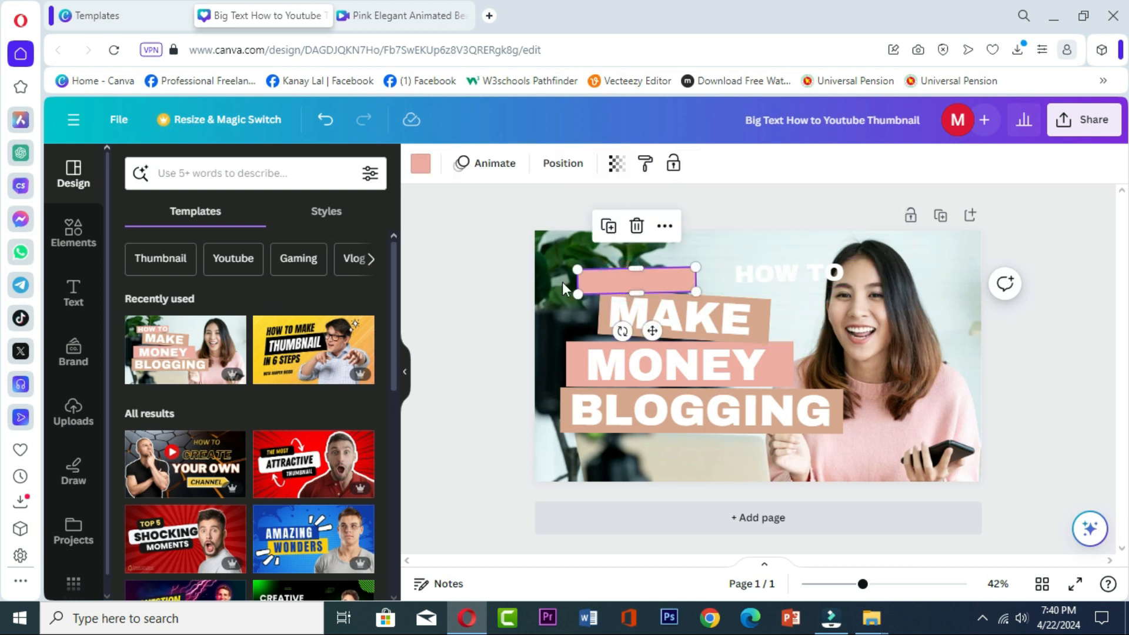
drag(635, 268, 634, 264)
click(429, 167)
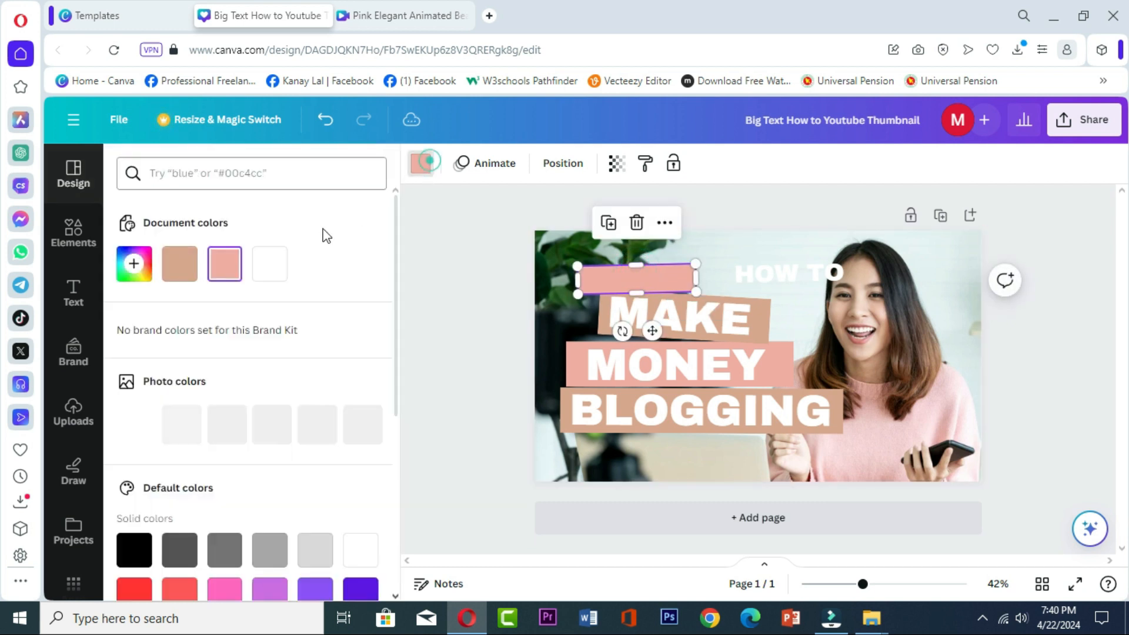
click(268, 436)
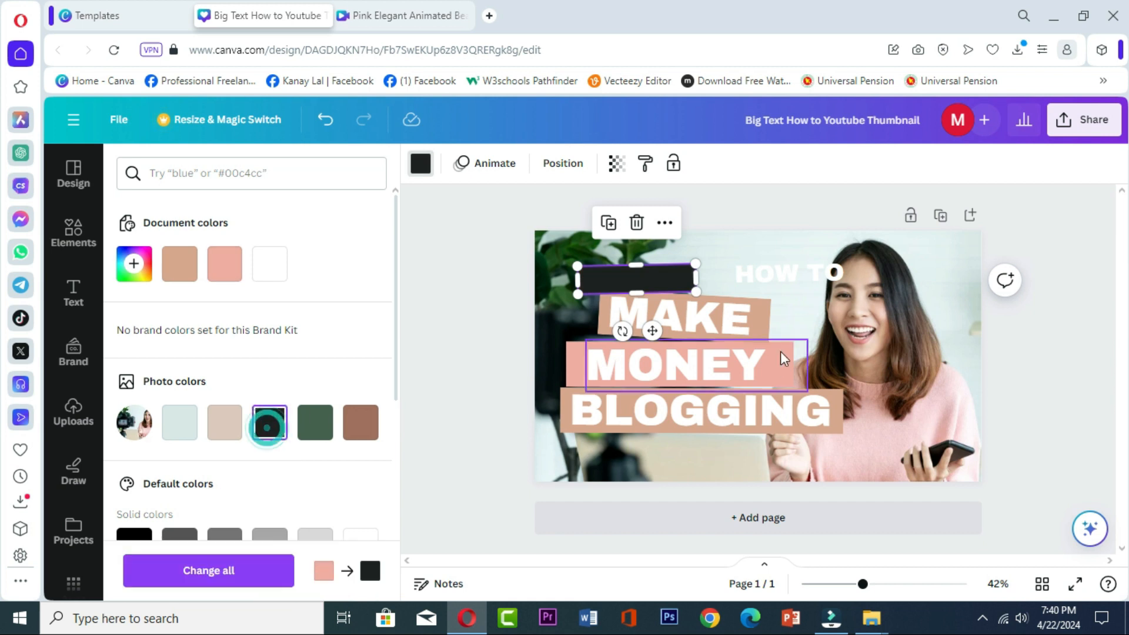
drag(778, 273, 627, 279)
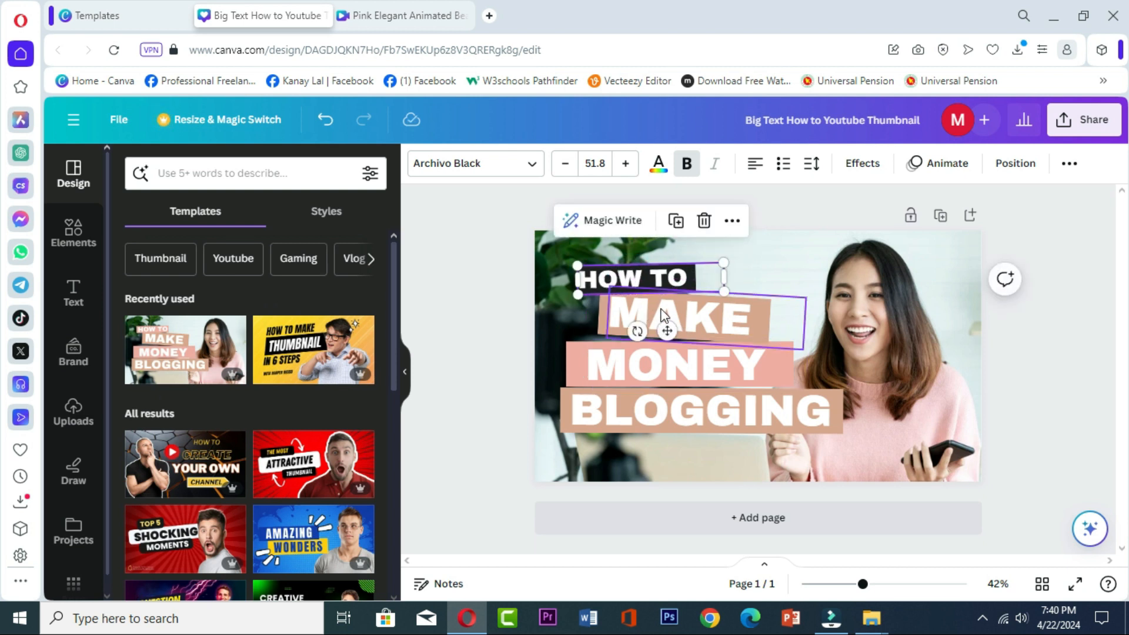
- Try the Horizon and Lilita One fonts on the HOW TO text
click(529, 167)
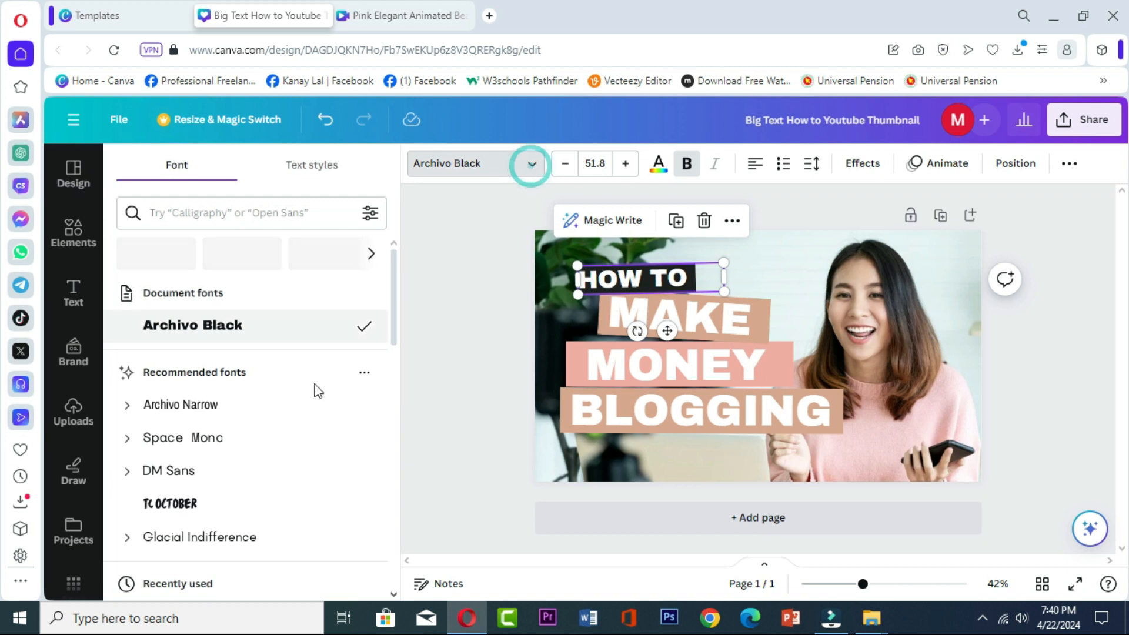
scroll(235, 365, down, 7)
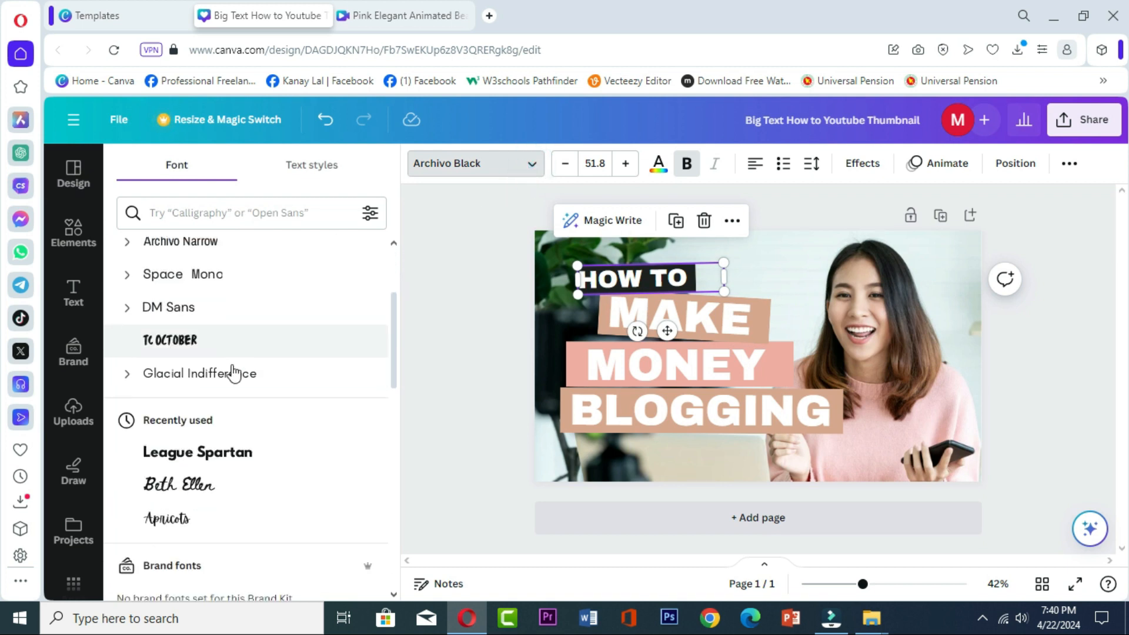
scroll(209, 463, down, 5)
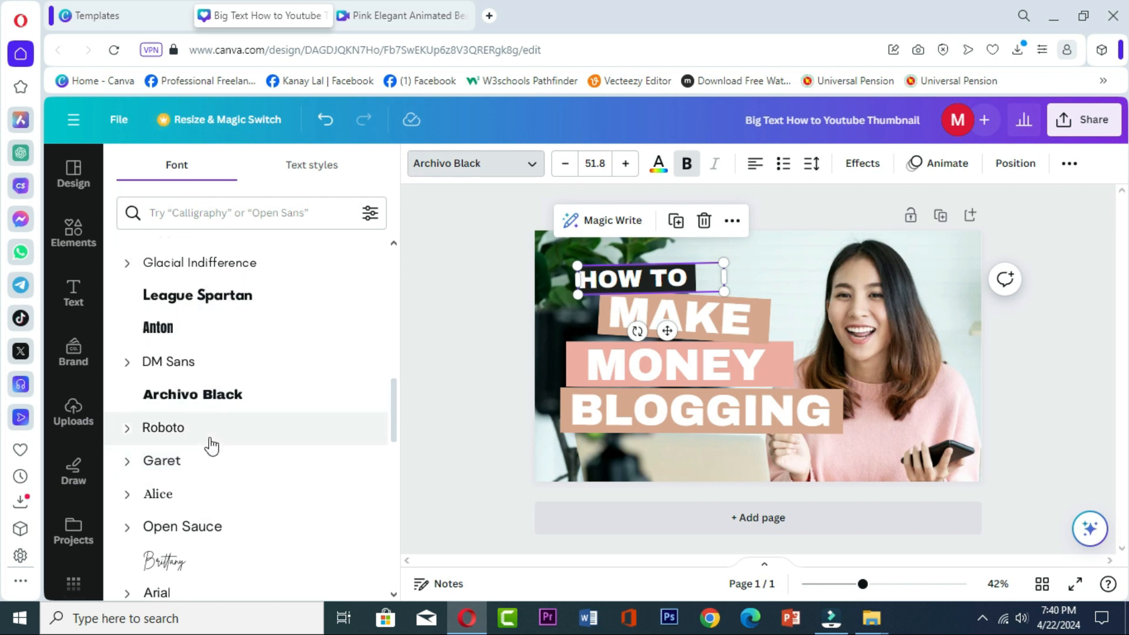
scroll(211, 445, down, 4)
scroll(212, 446, down, 3)
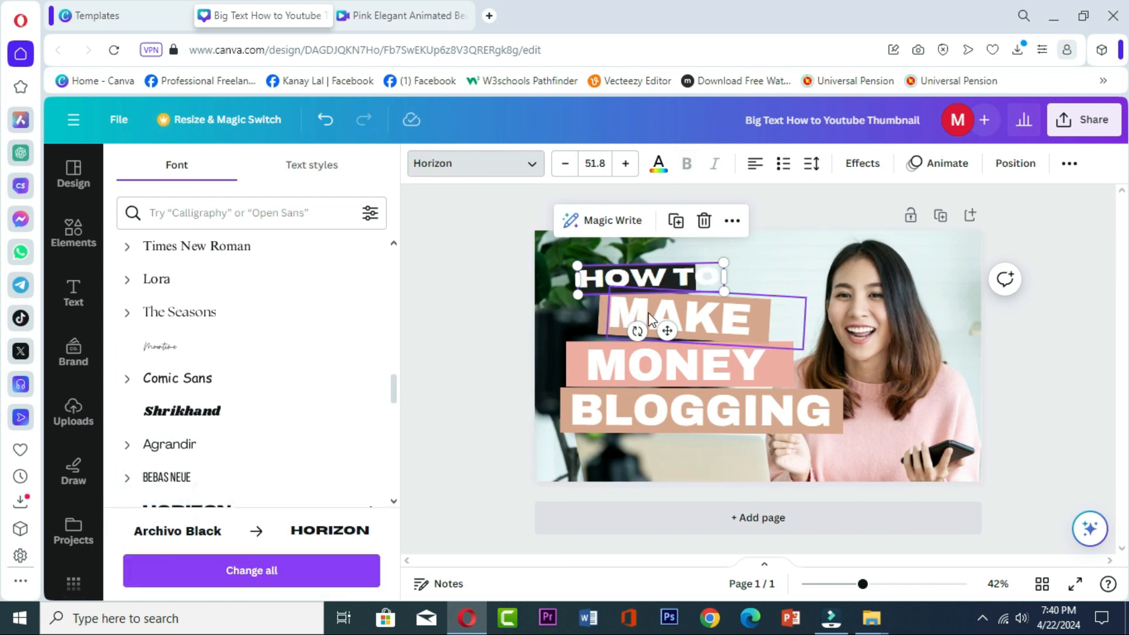
scroll(247, 491, down, 3)
scroll(246, 491, down, 5)
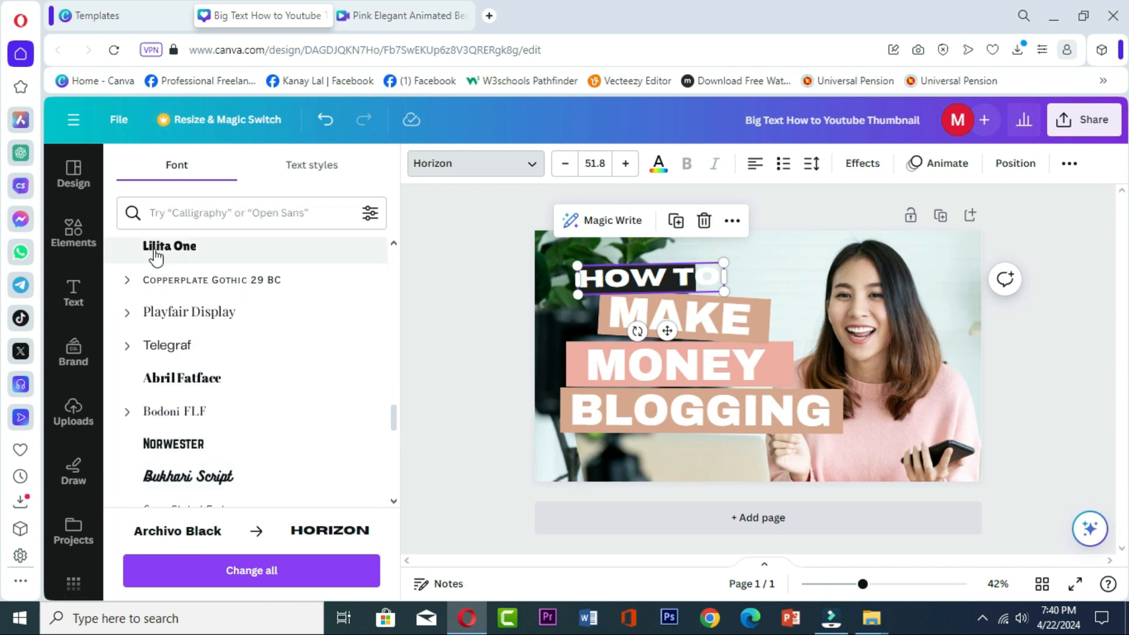
click(165, 250)
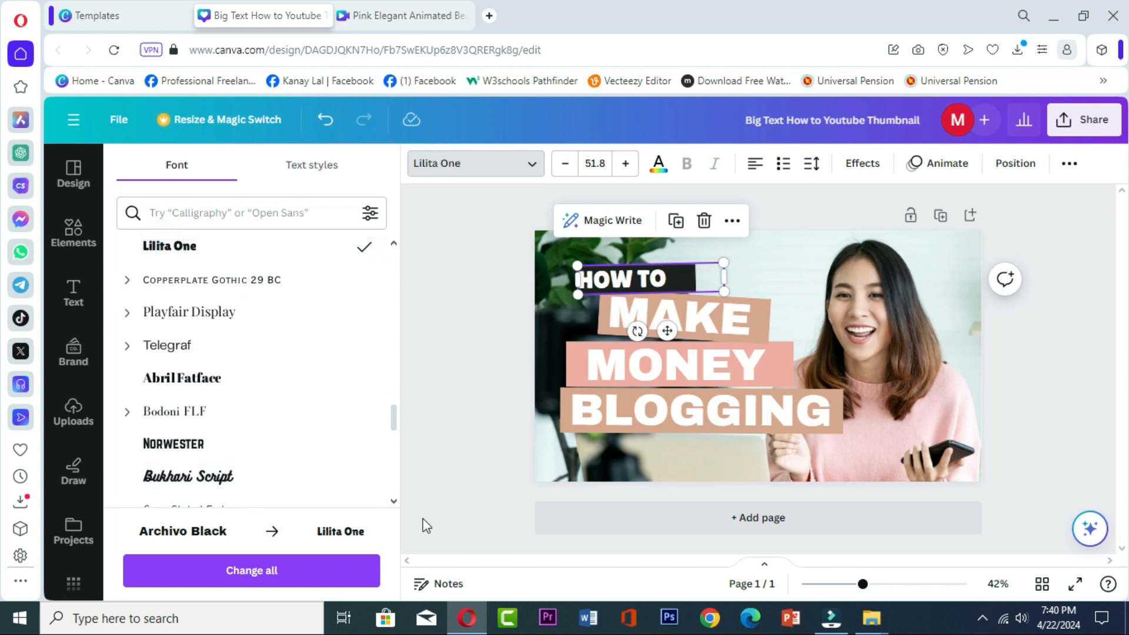
- Set the HOW TO text's font to Intro Rust after trying Brick Sans
scroll(272, 466, down, 3)
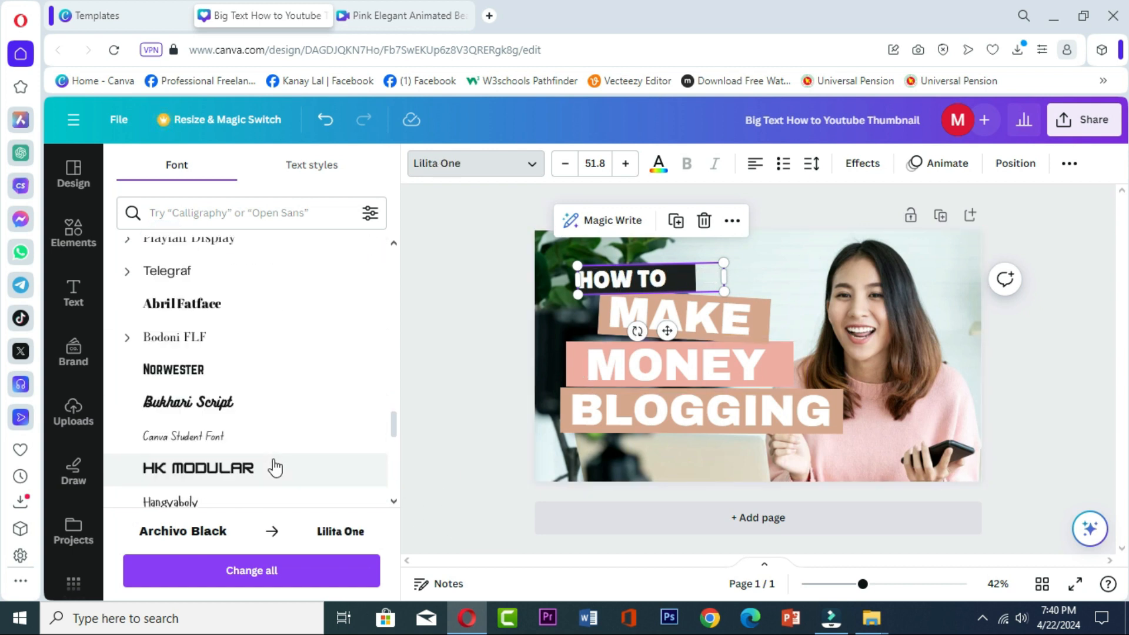
scroll(274, 468, down, 4)
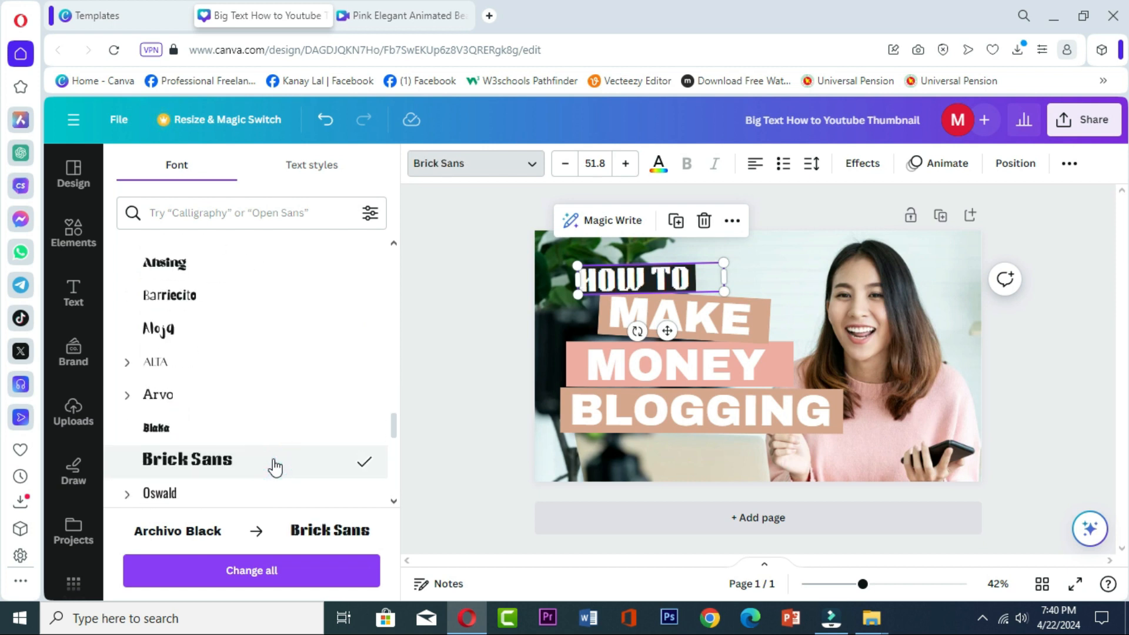
scroll(274, 468, down, 10)
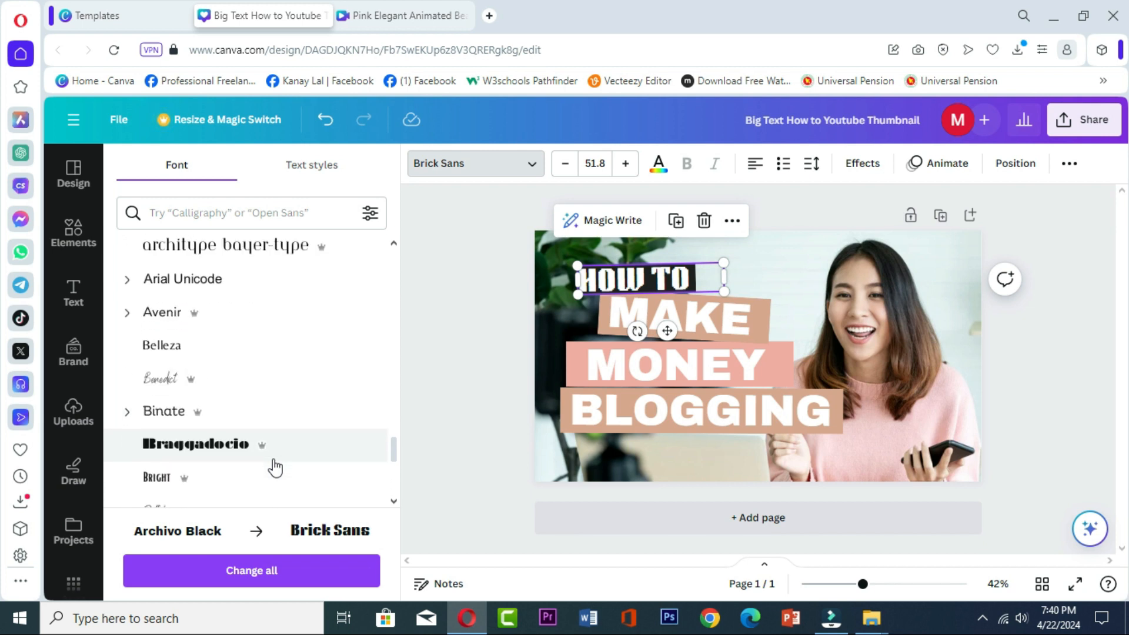
scroll(275, 468, down, 10)
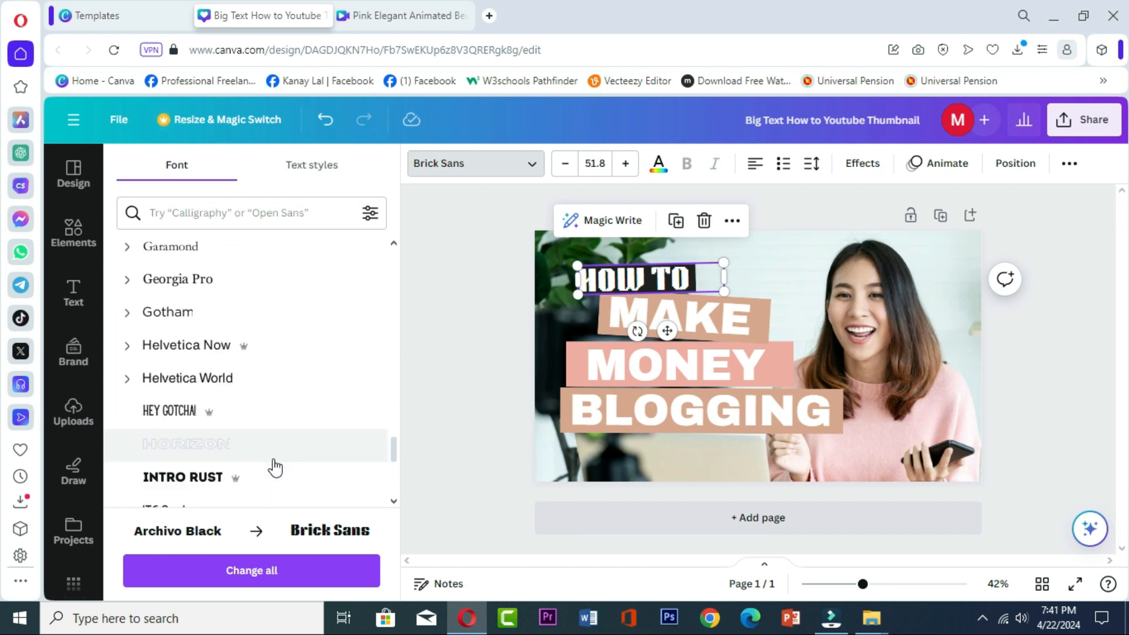
click(254, 476)
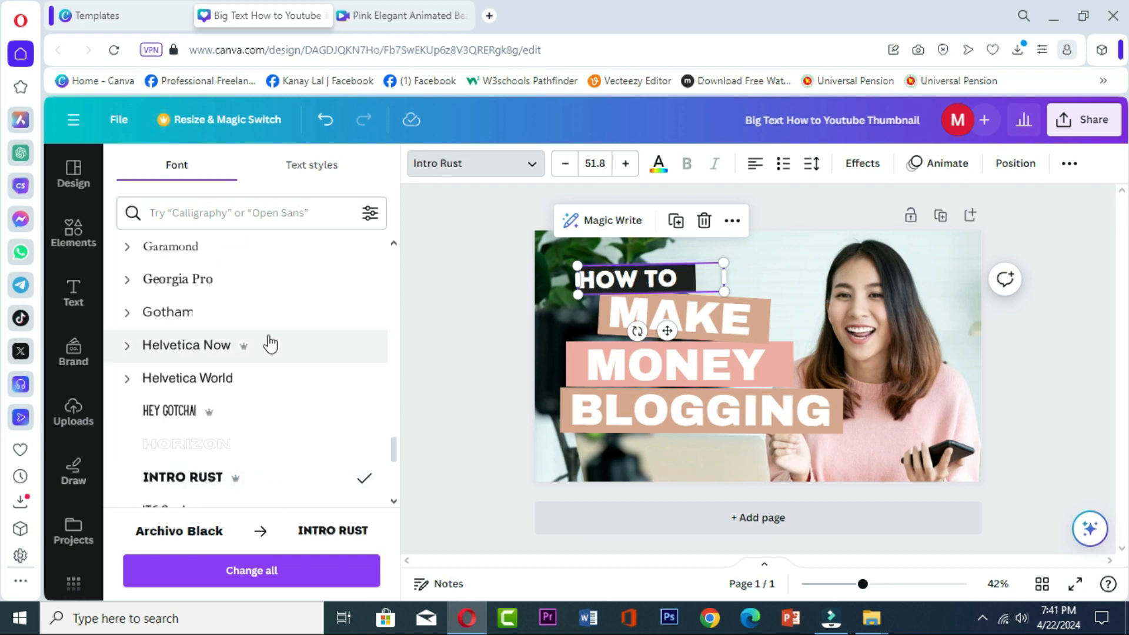
click(790, 262)
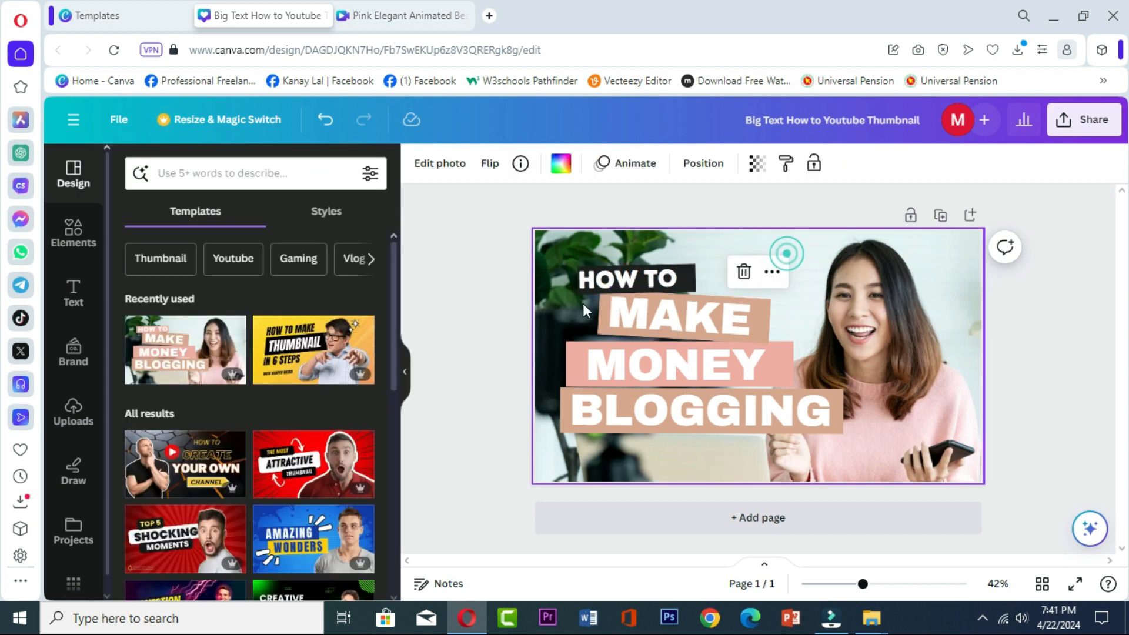
- Increase the HOW TO text's font size to 55.8 and shift it slightly right to center it on its black bar
click(607, 281)
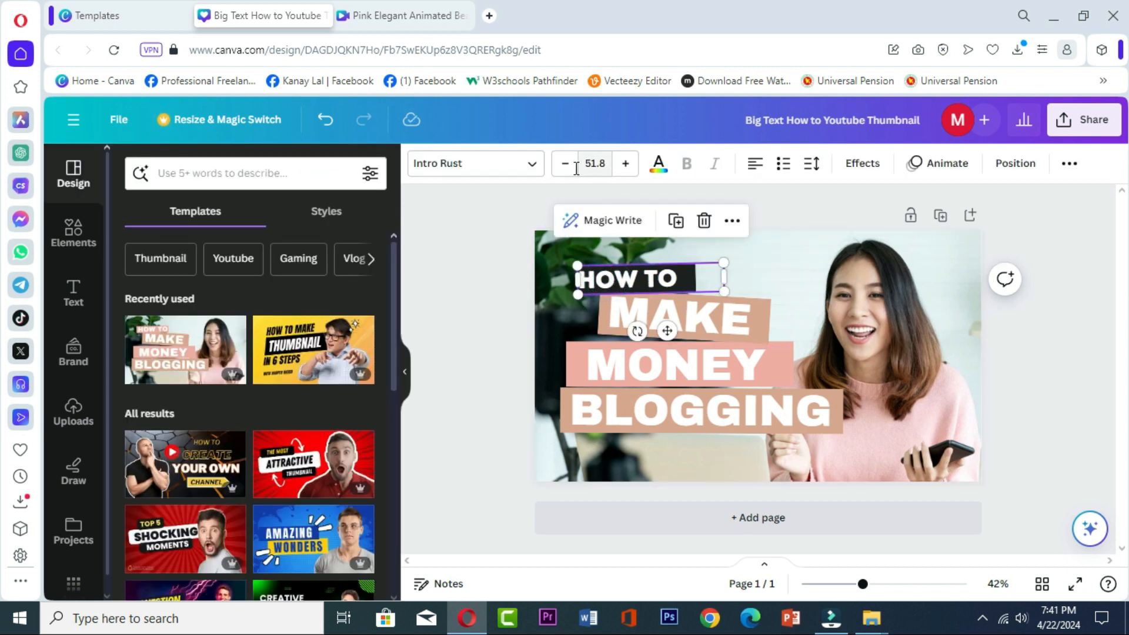
click(625, 165)
click(625, 166)
click(625, 166)
click(625, 165)
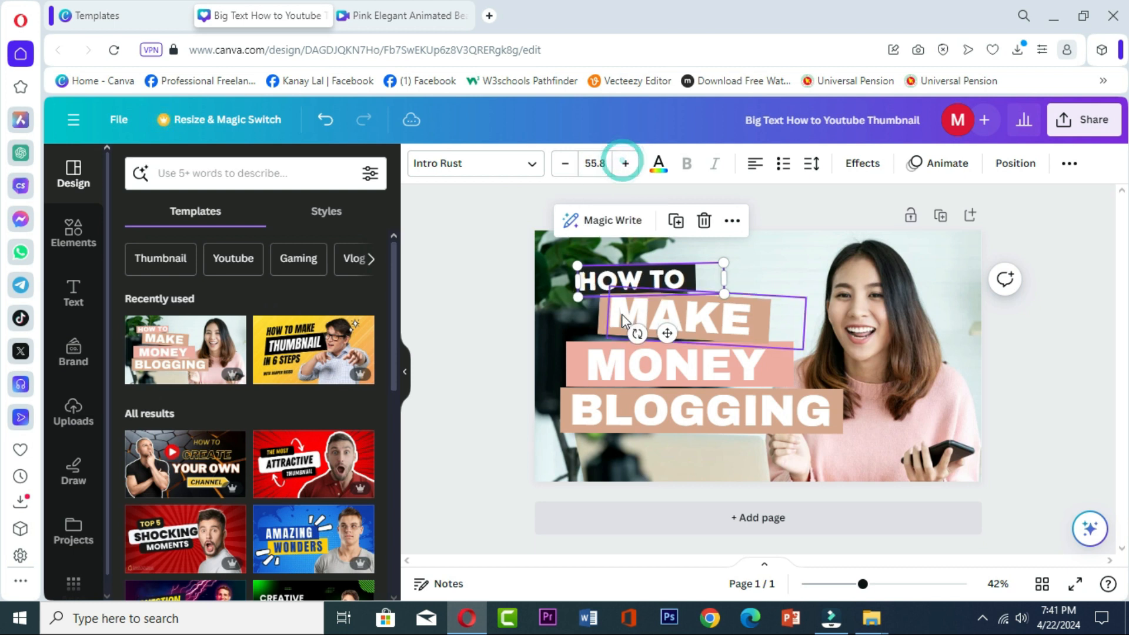
drag(606, 280, 616, 279)
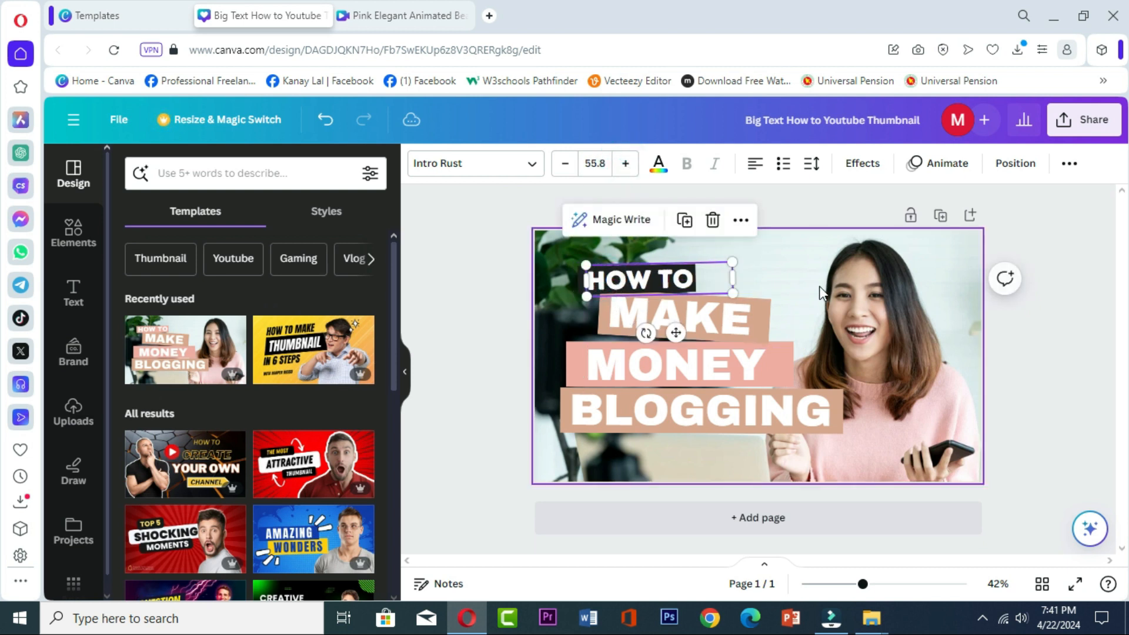
click(774, 253)
- Recolor the tan bar behind MAKE with the document's pink, moving the text aside and back onto the bar
drag(697, 316, 848, 259)
click(724, 317)
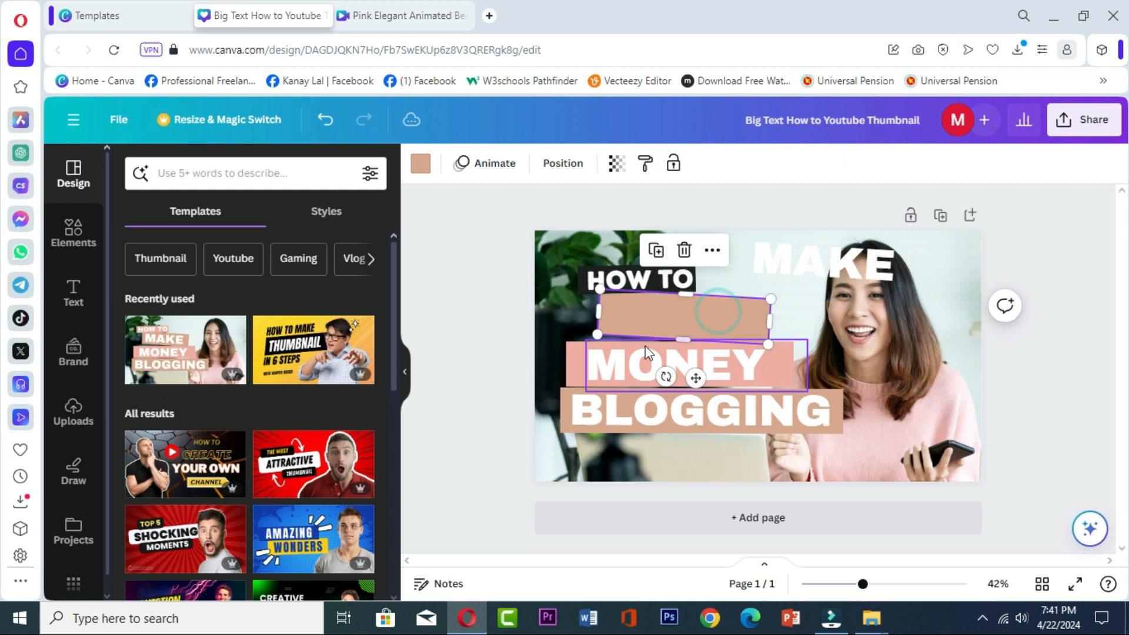
click(420, 165)
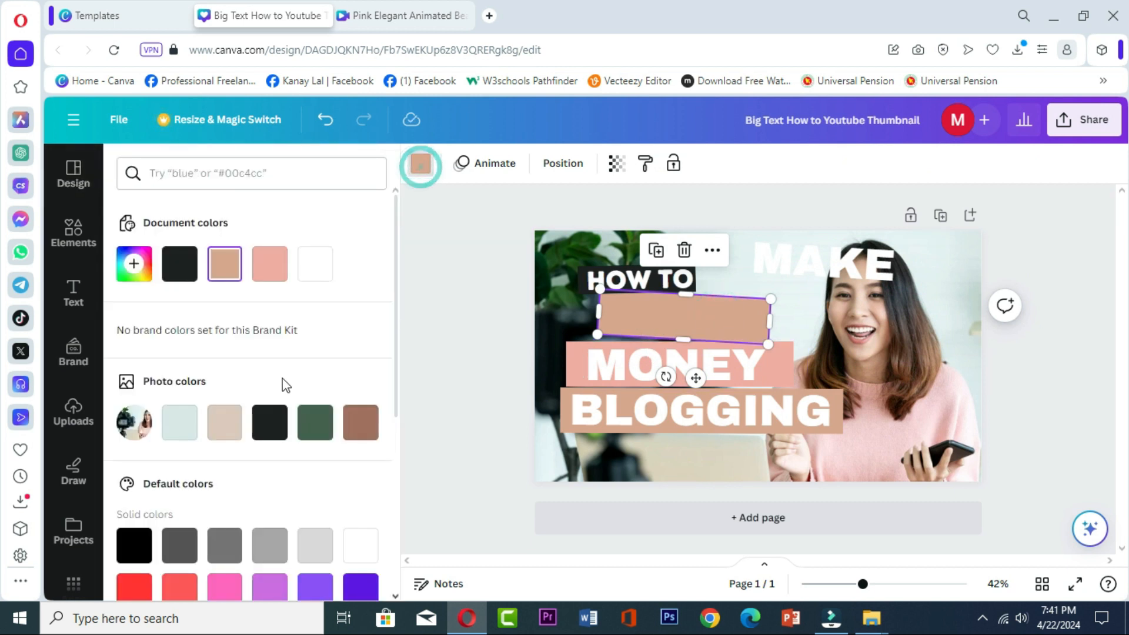
click(269, 281)
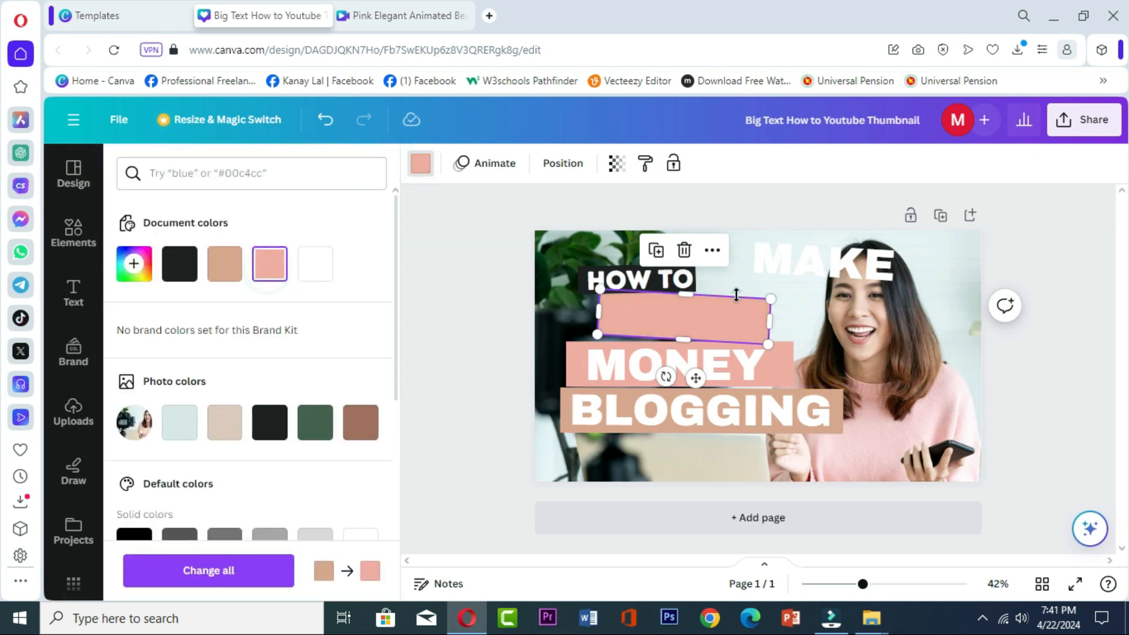
drag(780, 268, 637, 327)
- Recolor the tan bar behind BLOGGING with the near-black photo color, moving the text aside and back onto the bar
click(605, 377)
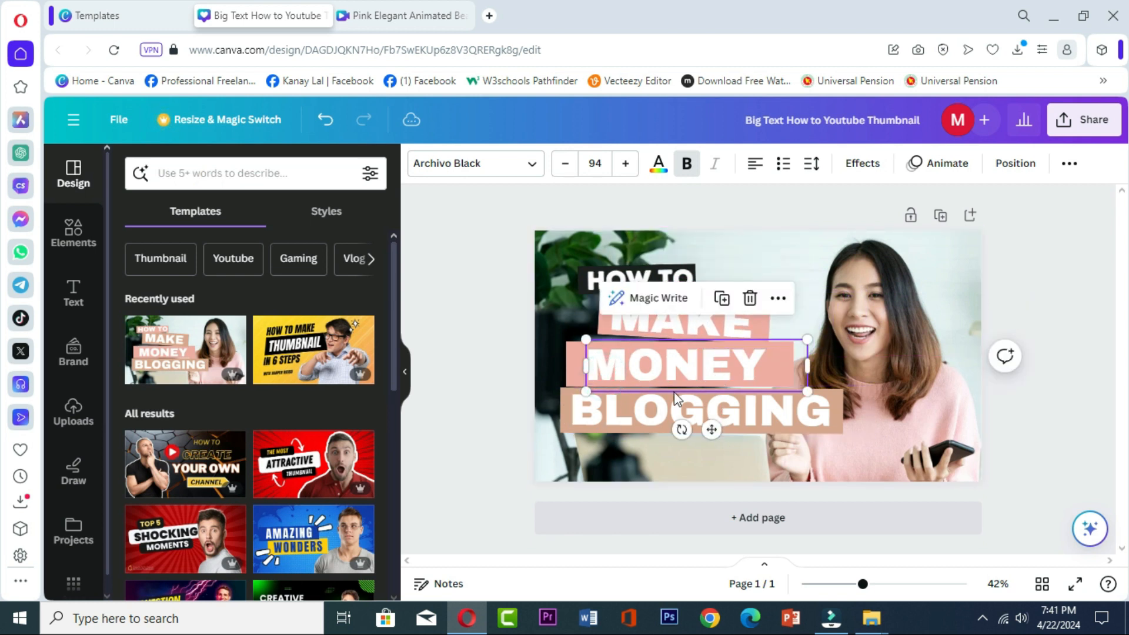
click(609, 420)
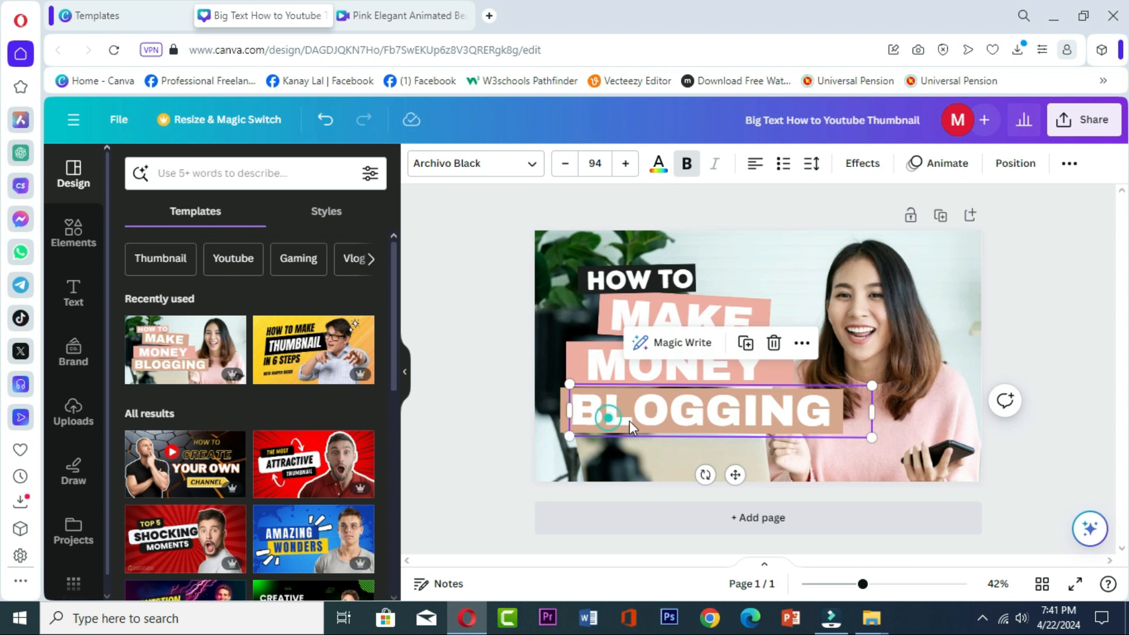
drag(611, 422, 798, 419)
click(645, 418)
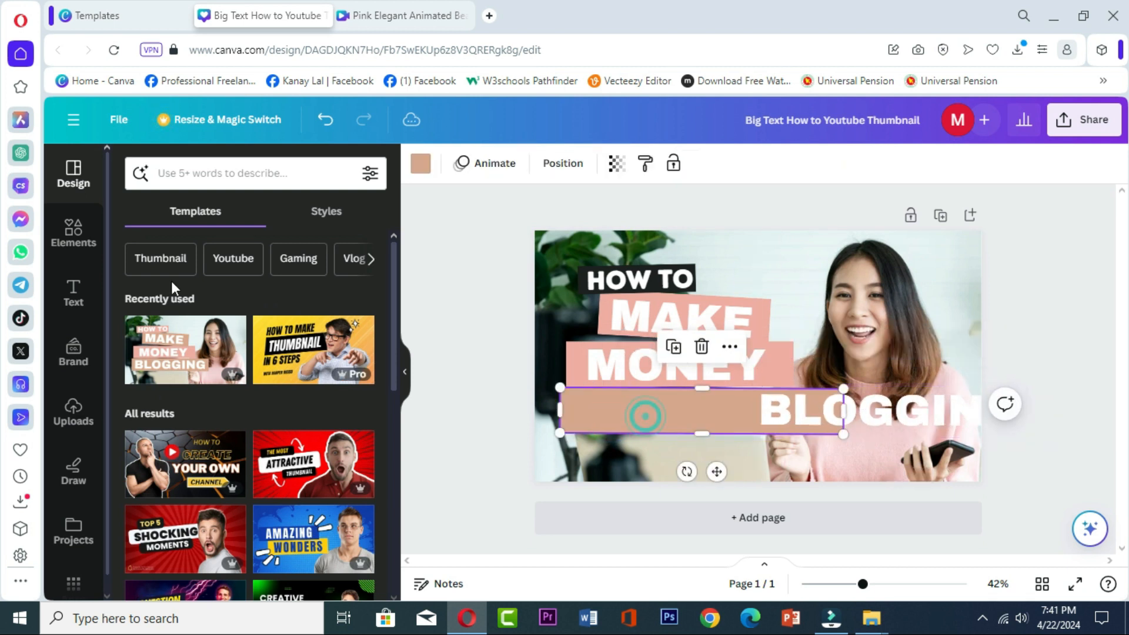
click(421, 164)
click(270, 422)
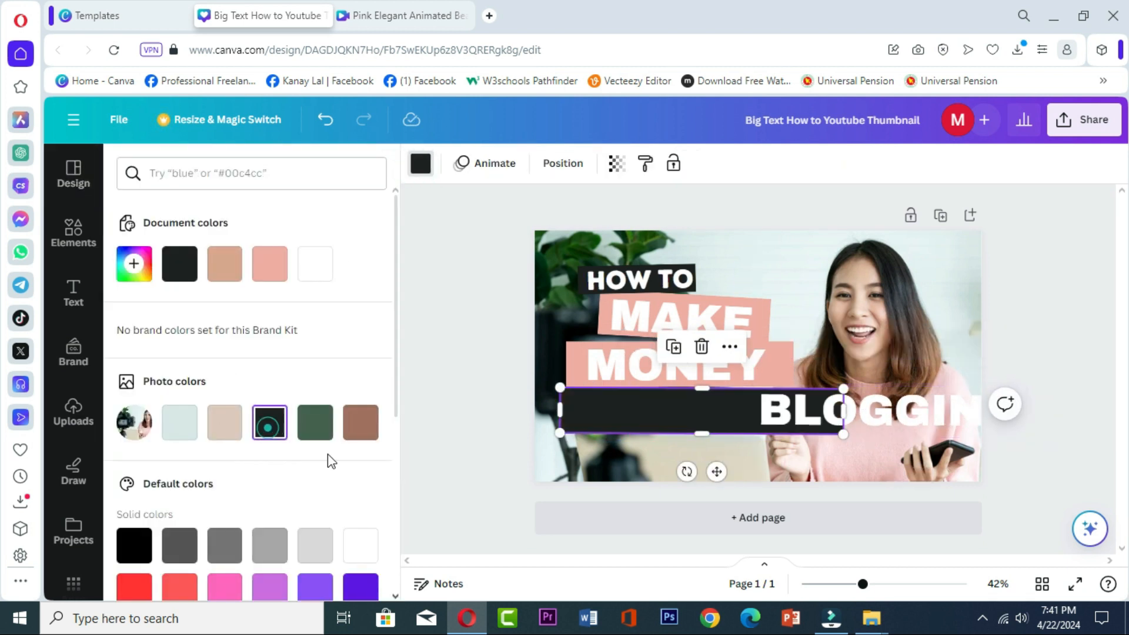
click(885, 413)
drag(885, 413, 694, 409)
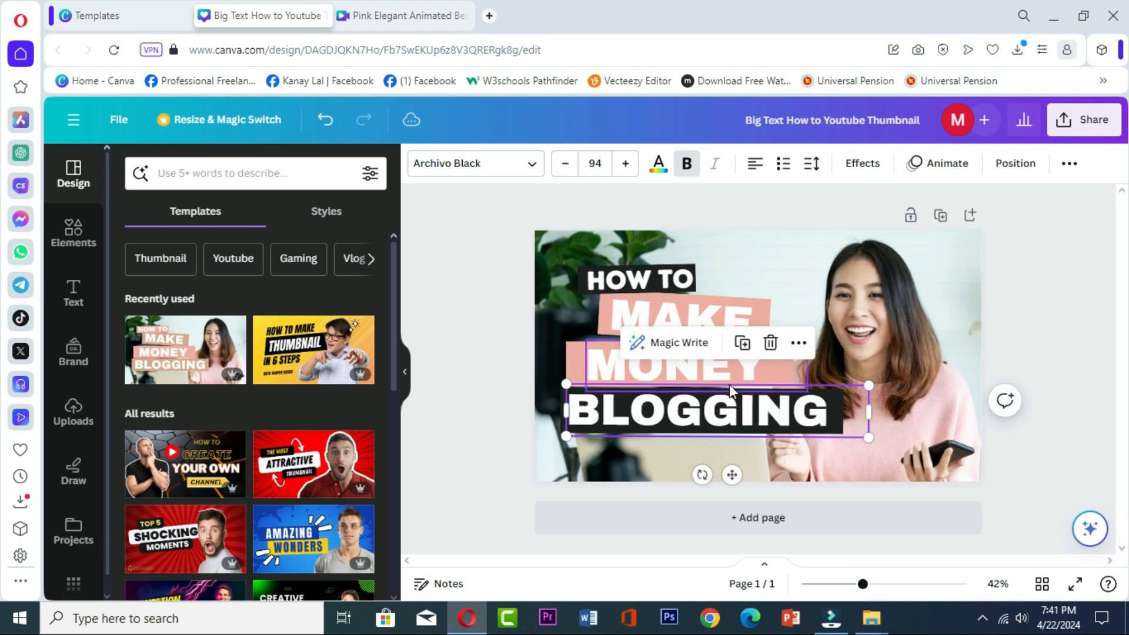
- Shift the woman's background photo slightly to the right within its crop frame
click(824, 252)
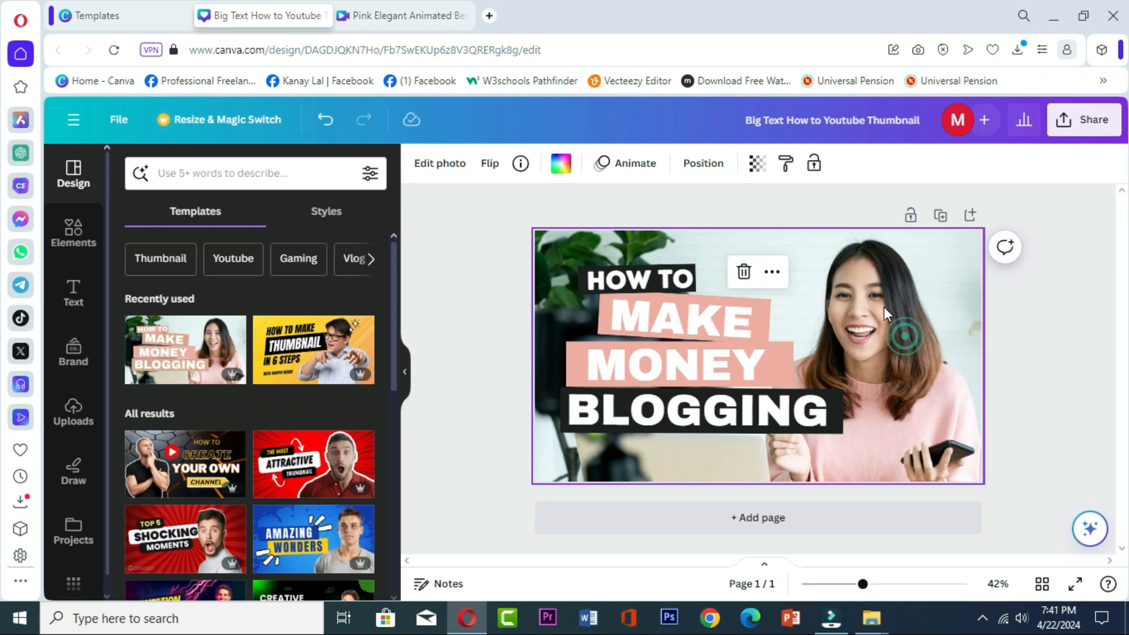
double_click(913, 281)
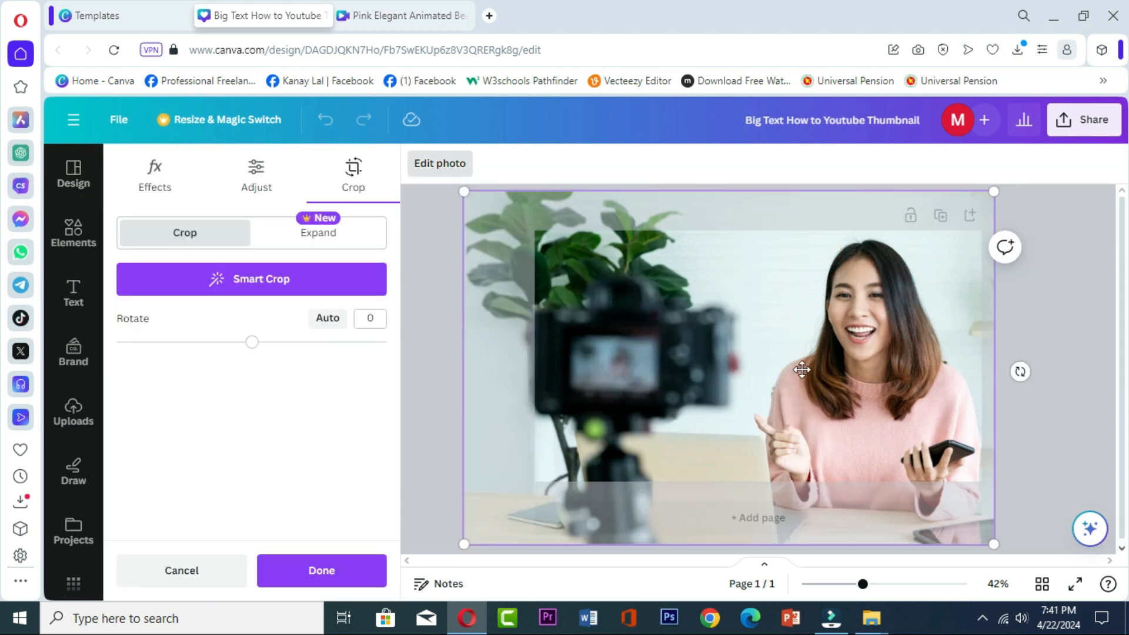
drag(856, 353, 649, 359)
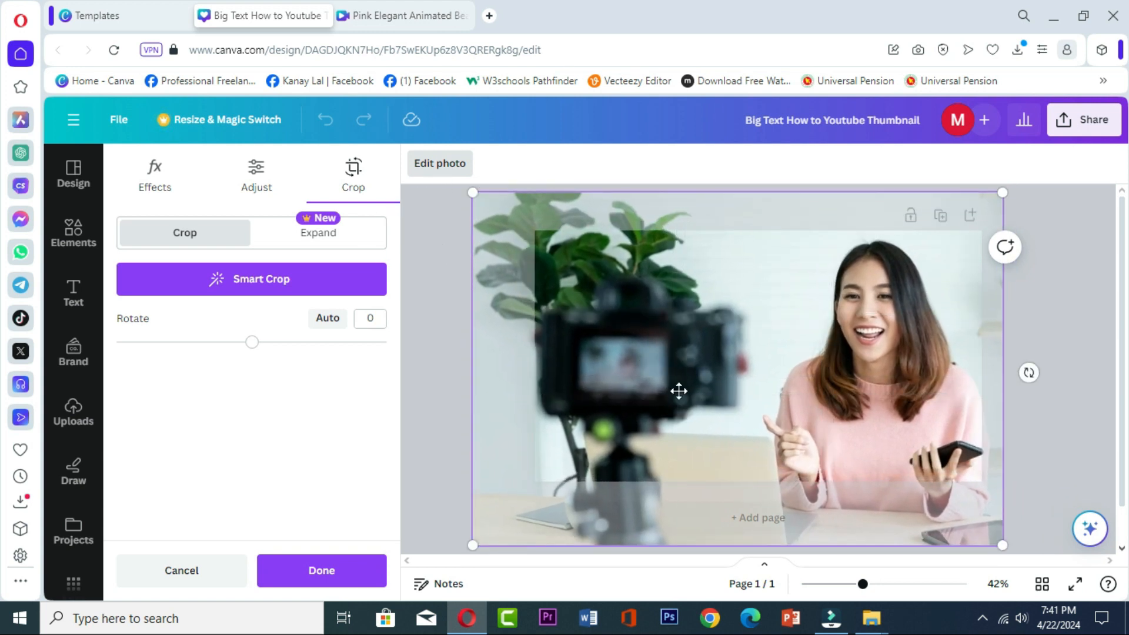
scroll(679, 391, down, 1)
scroll(748, 377, up, 1)
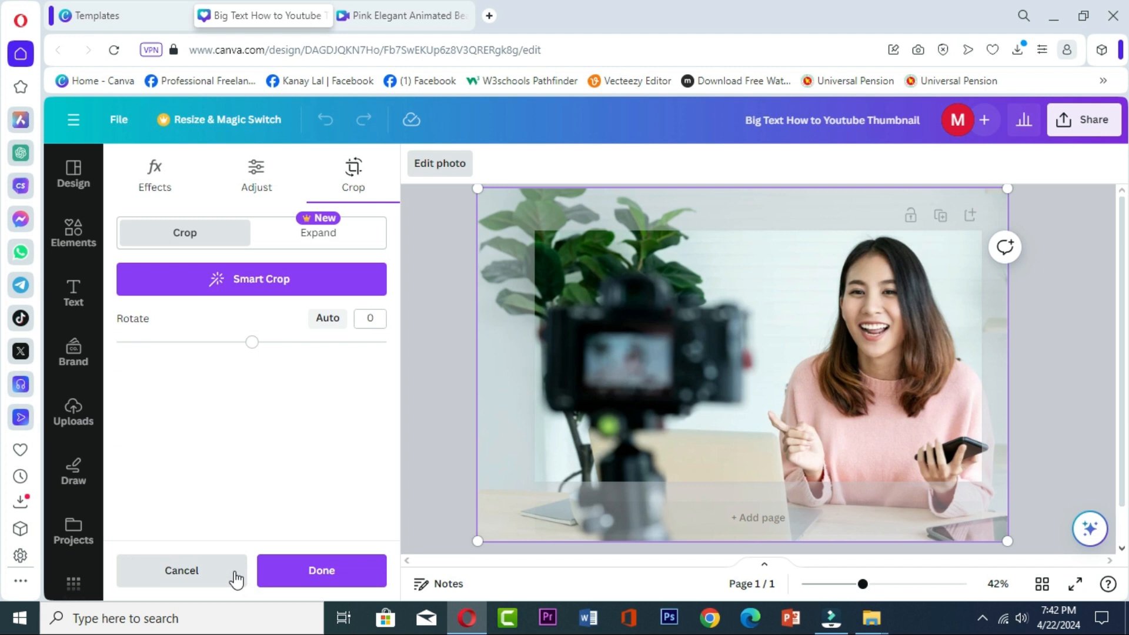
- Add the uploaded photo of the boy to the page and delete the template's background photo of the woman
click(73, 419)
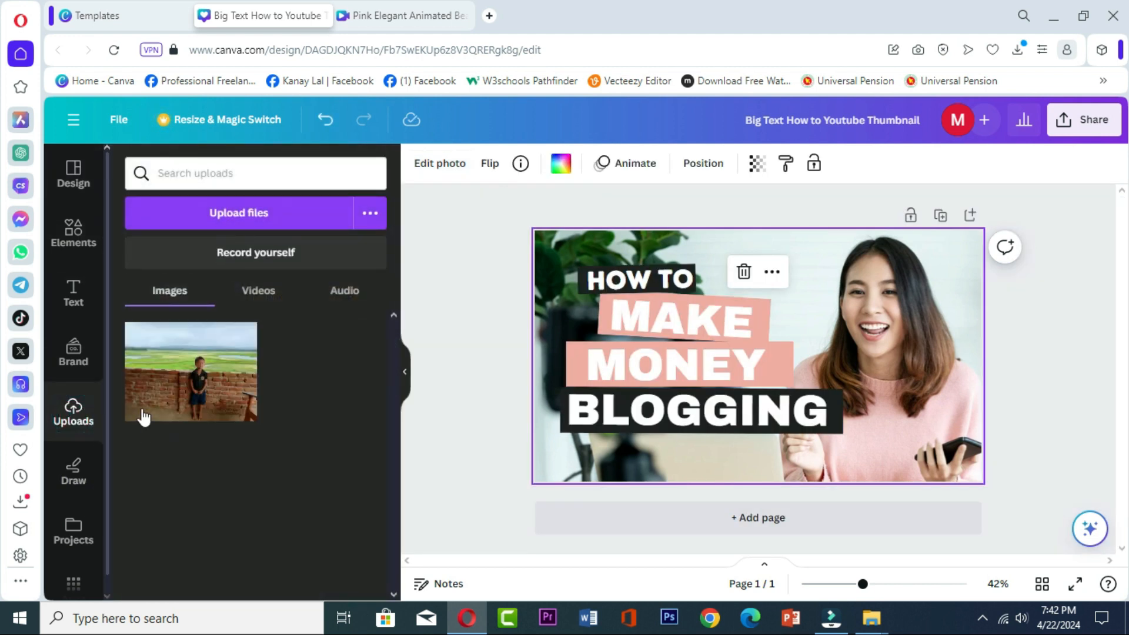
click(182, 388)
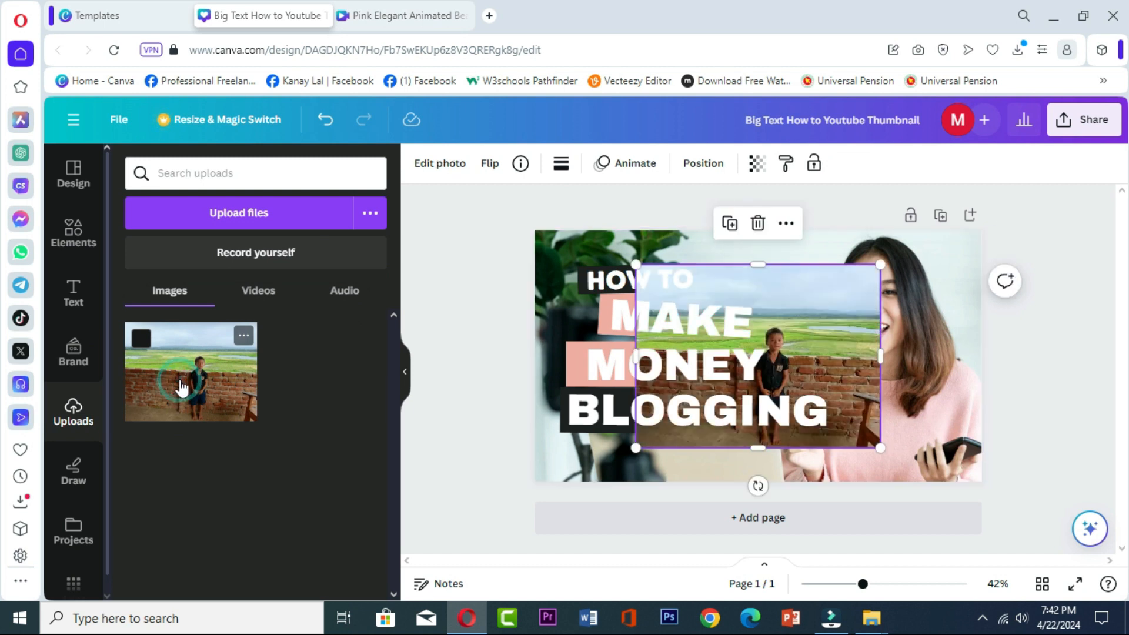
click(944, 351)
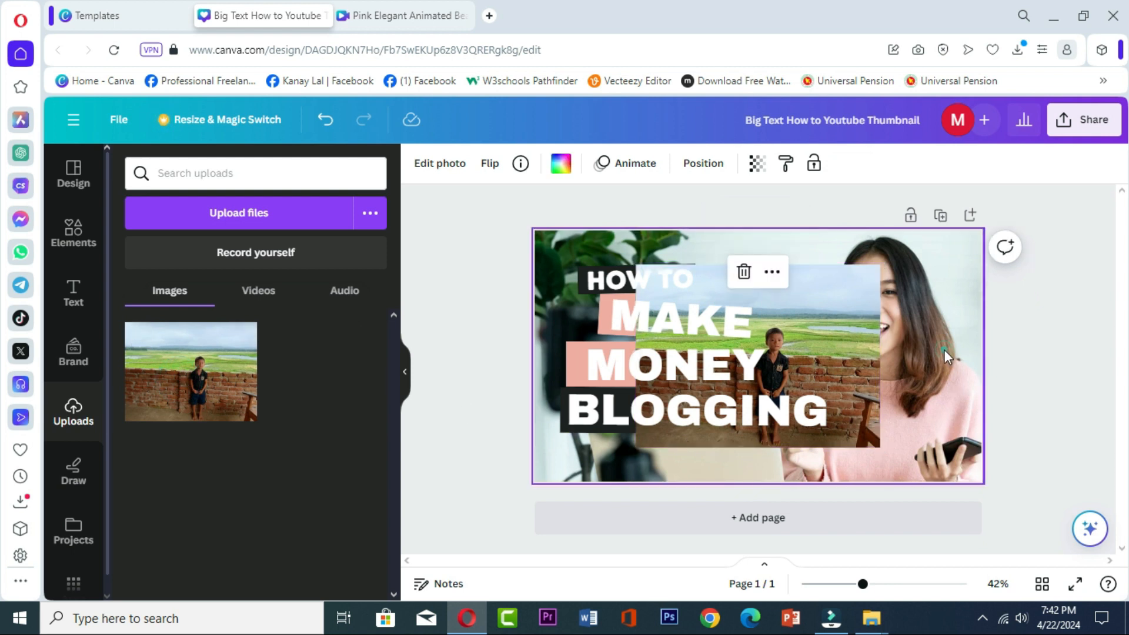
double_click(950, 302)
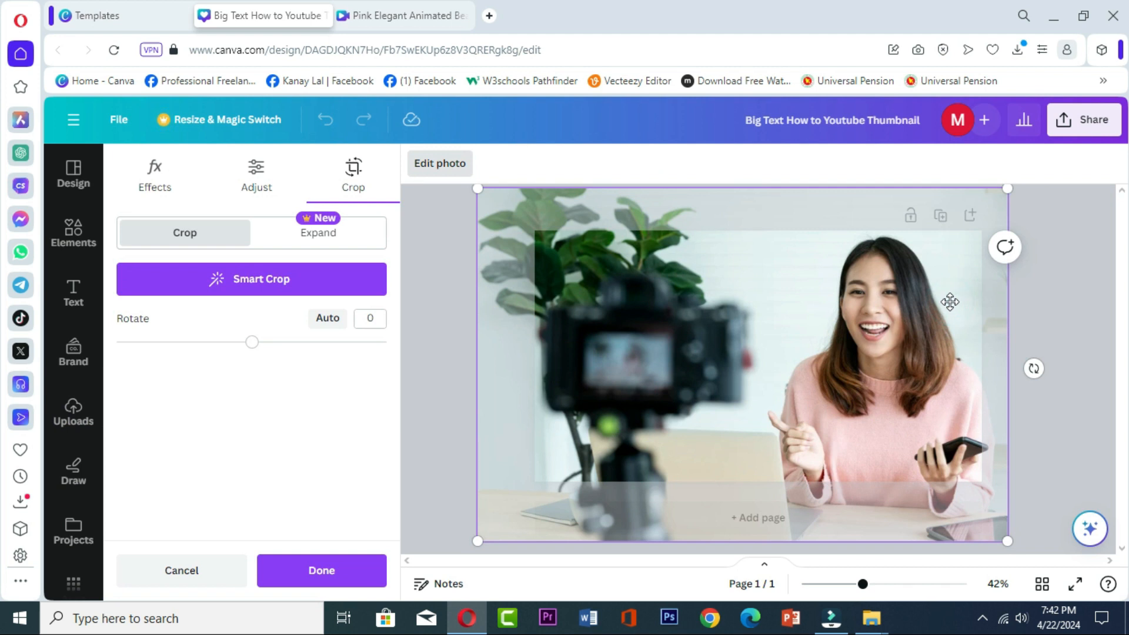
key(Delete)
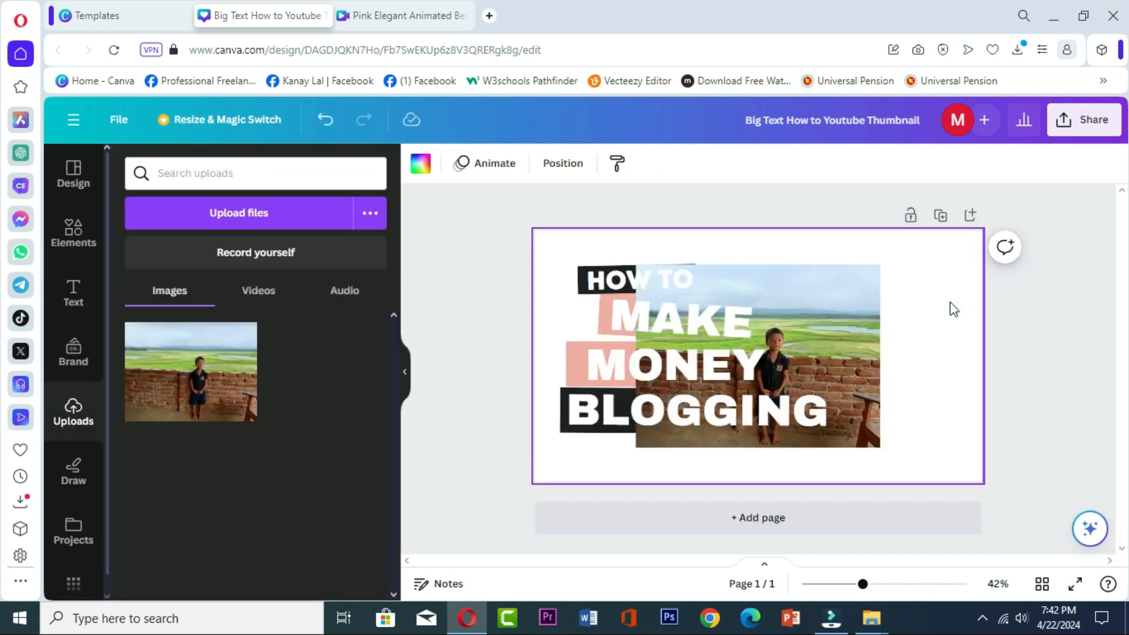
- Set the uploaded photo as the page background and reposition the MONEY and MAKE texts on their pink bars
click(855, 346)
drag(885, 358, 983, 379)
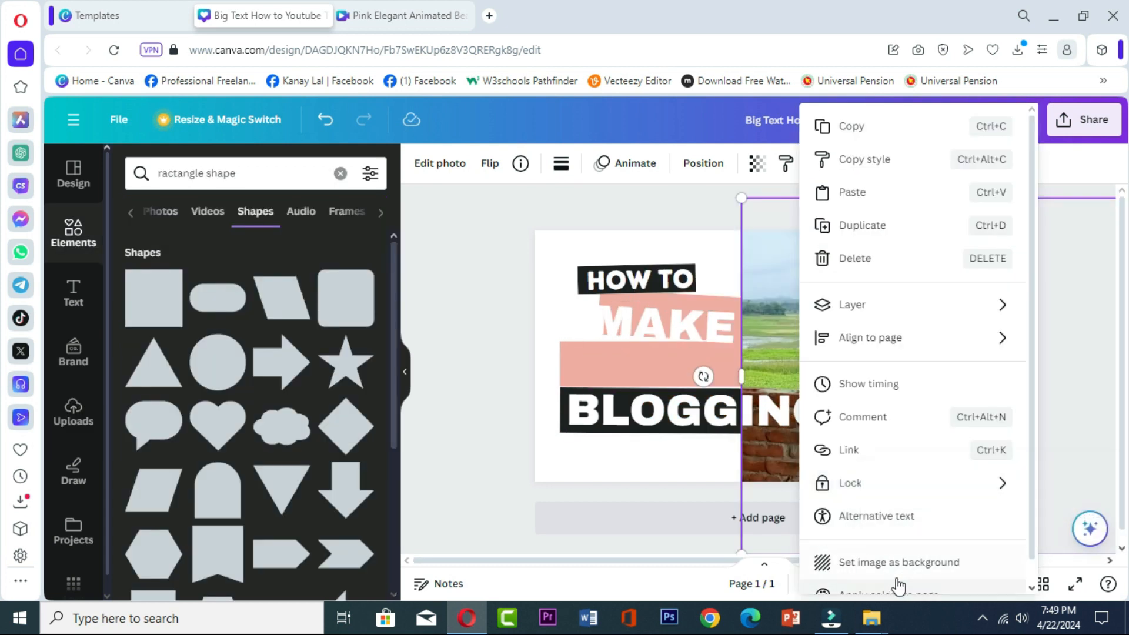
click(906, 564)
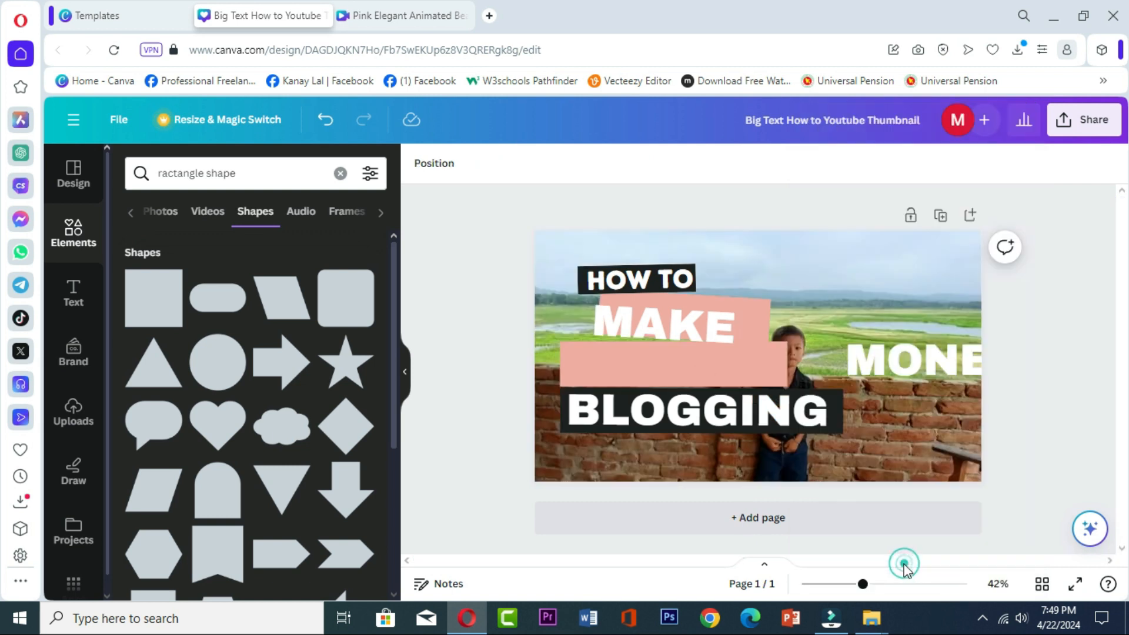
drag(912, 359, 636, 367)
drag(685, 325, 693, 323)
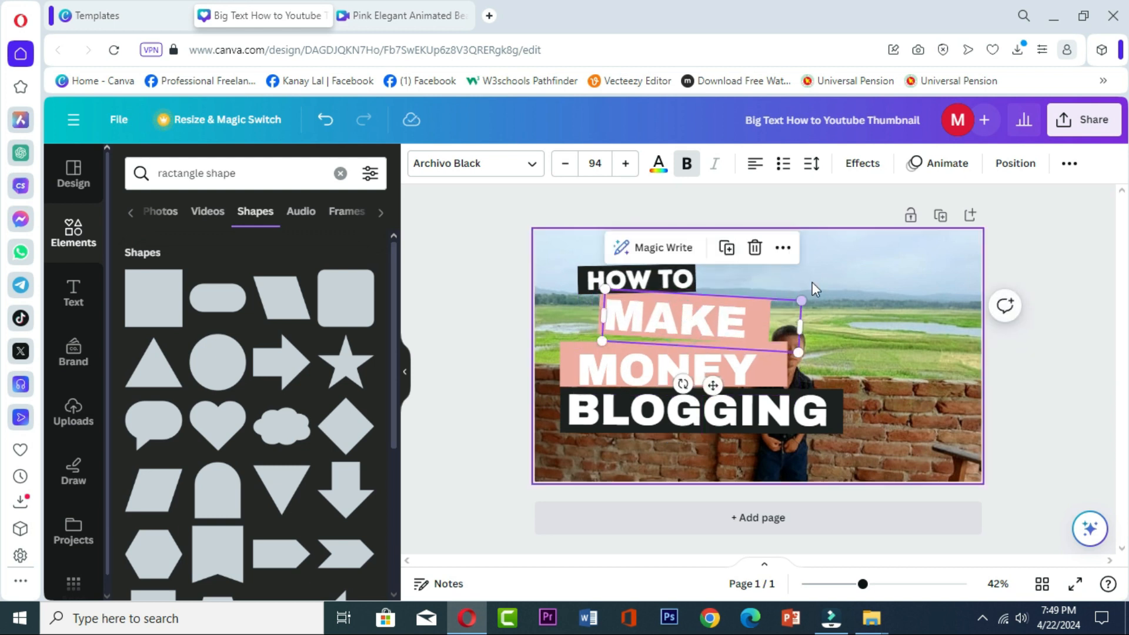
- Enlarge the background photo within its crop frame and reposition it so the boy stands to the right of the headline
click(824, 267)
drag(852, 264, 845, 297)
click(825, 301)
click(845, 298)
double_click(870, 308)
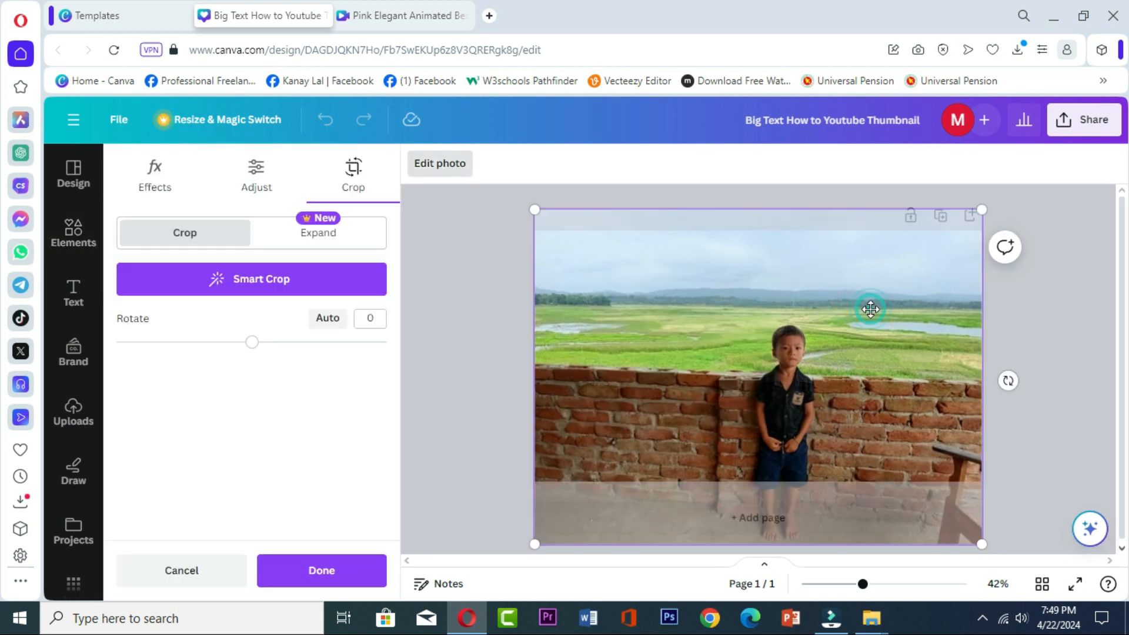
drag(817, 304, 859, 358)
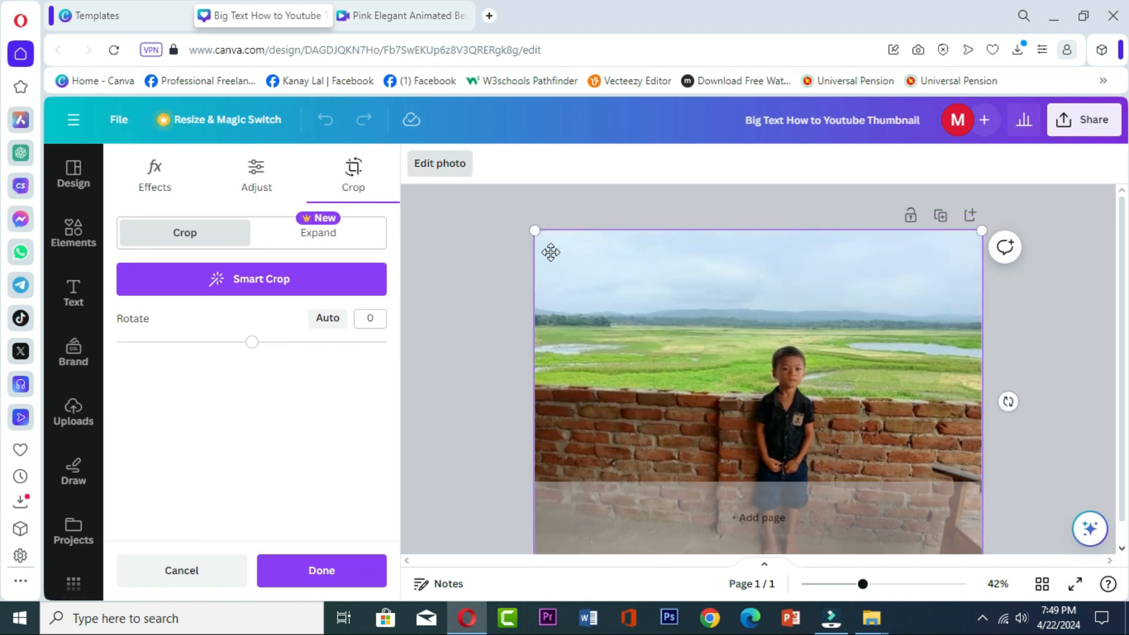
drag(535, 232, 432, 138)
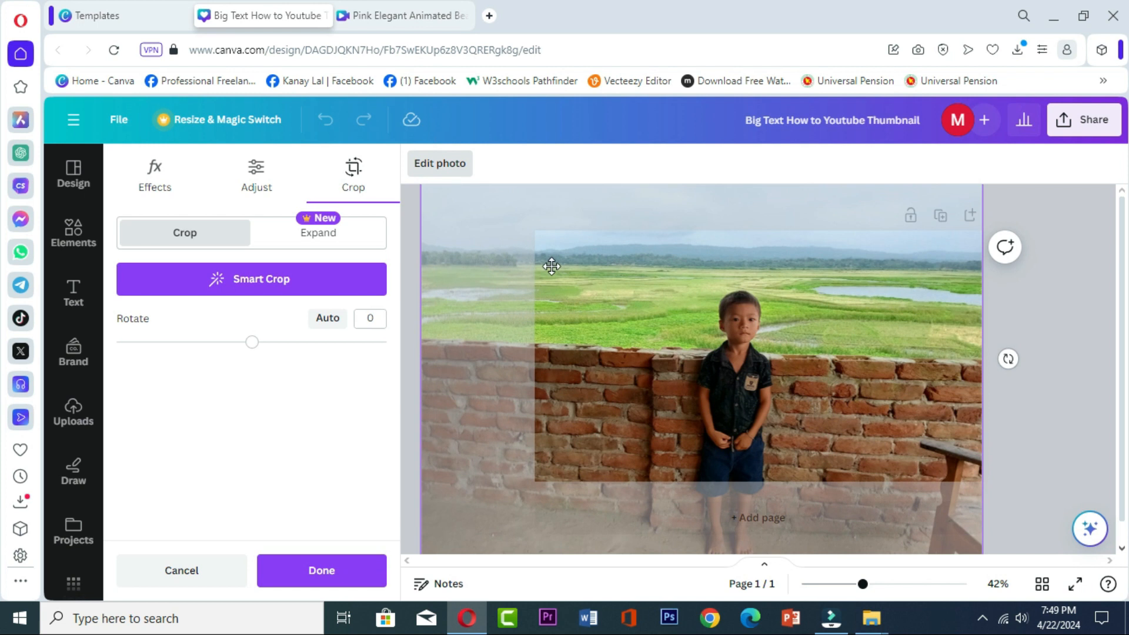
drag(754, 314, 951, 331)
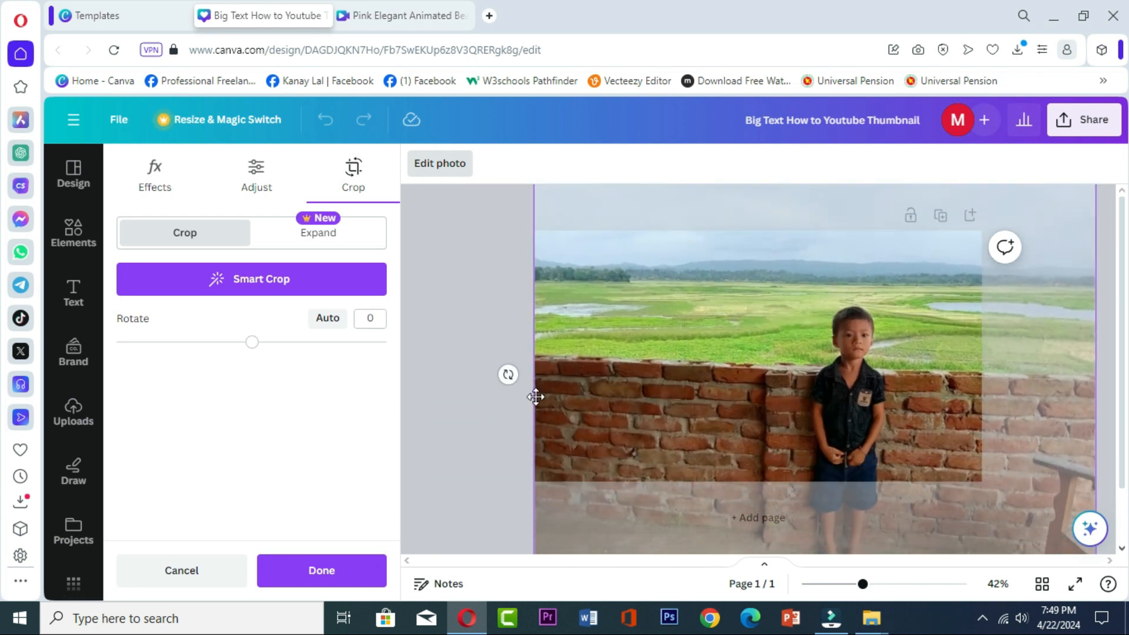
scroll(663, 375, down, 1)
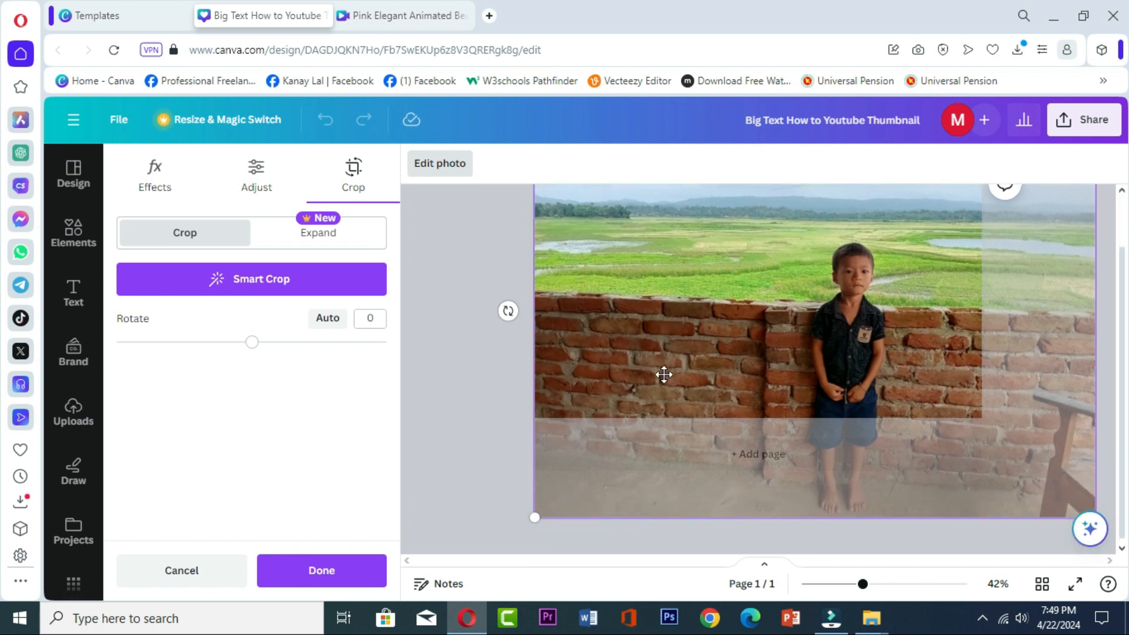
drag(538, 520, 398, 574)
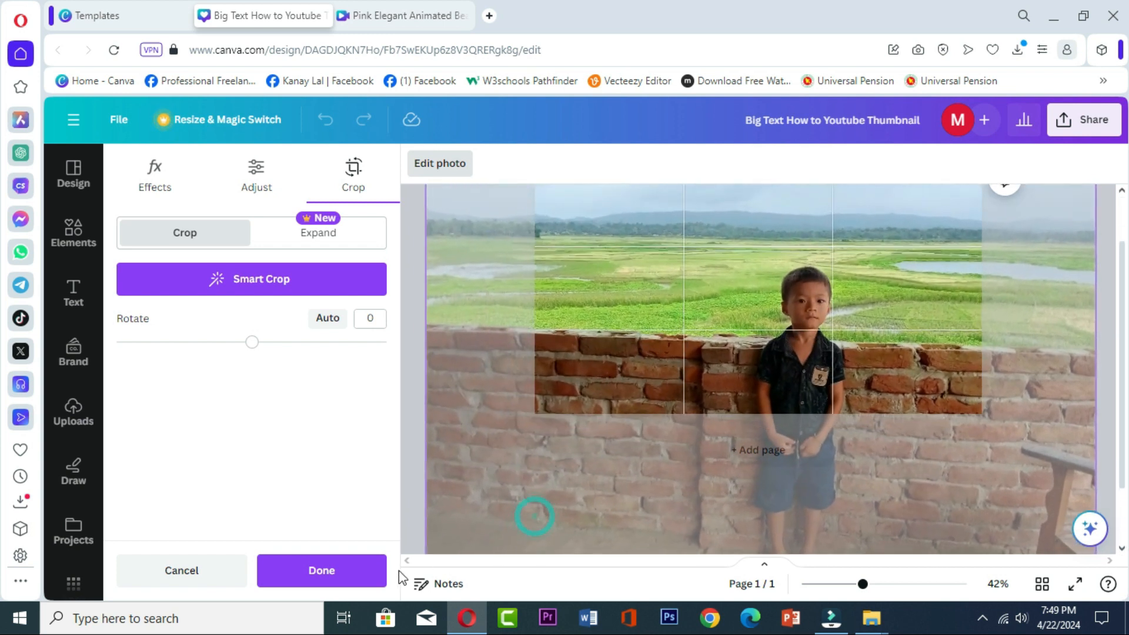
drag(819, 301, 885, 338)
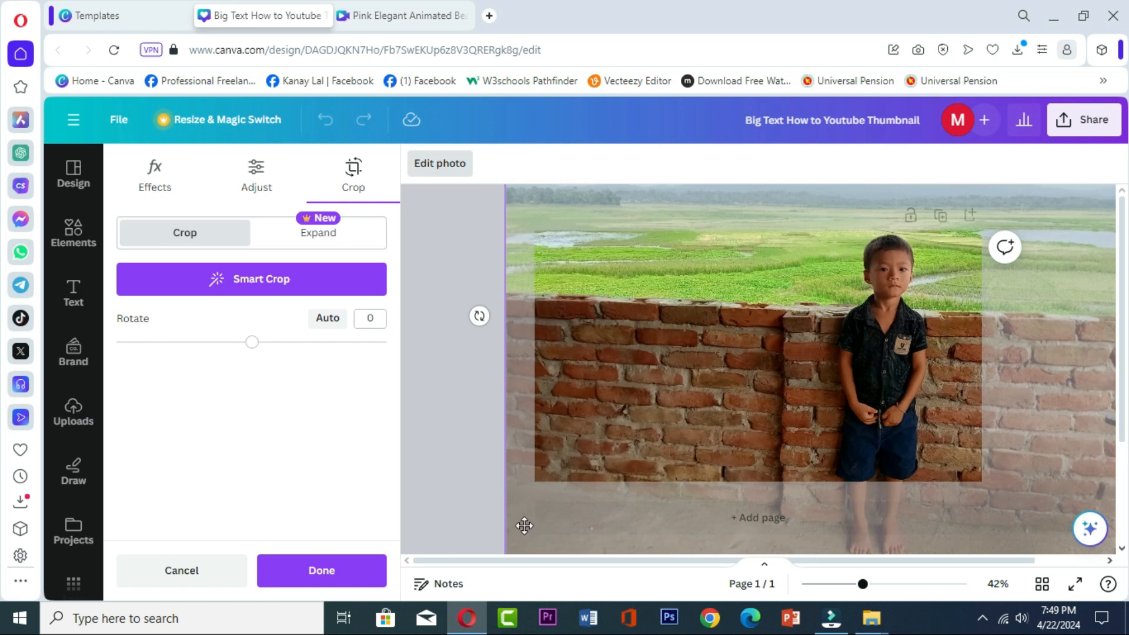
click(328, 571)
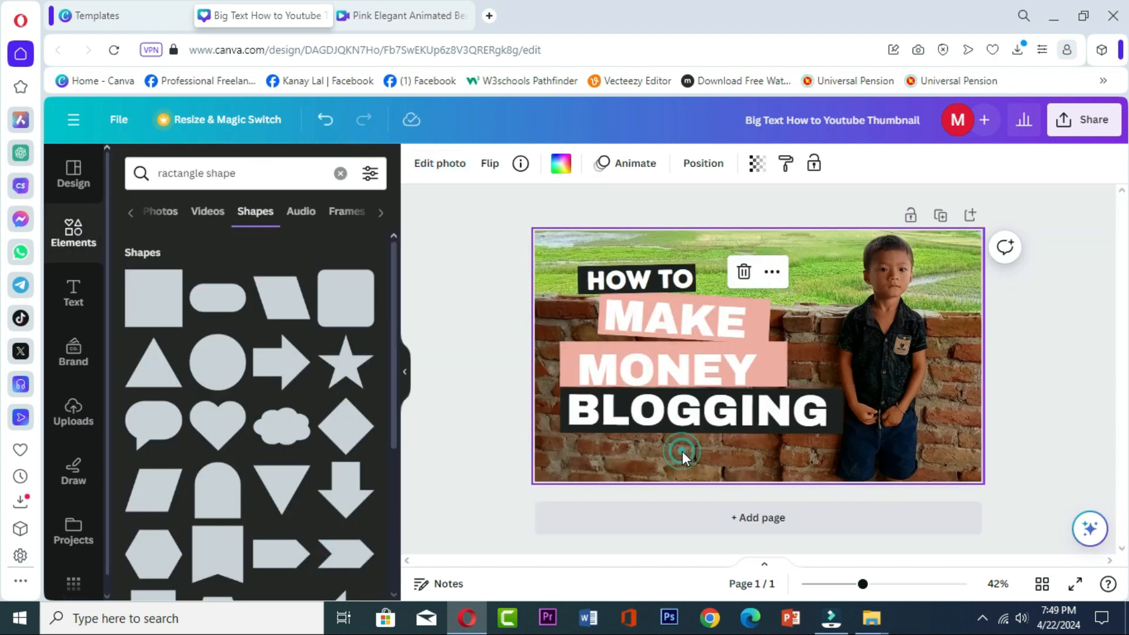
click(887, 295)
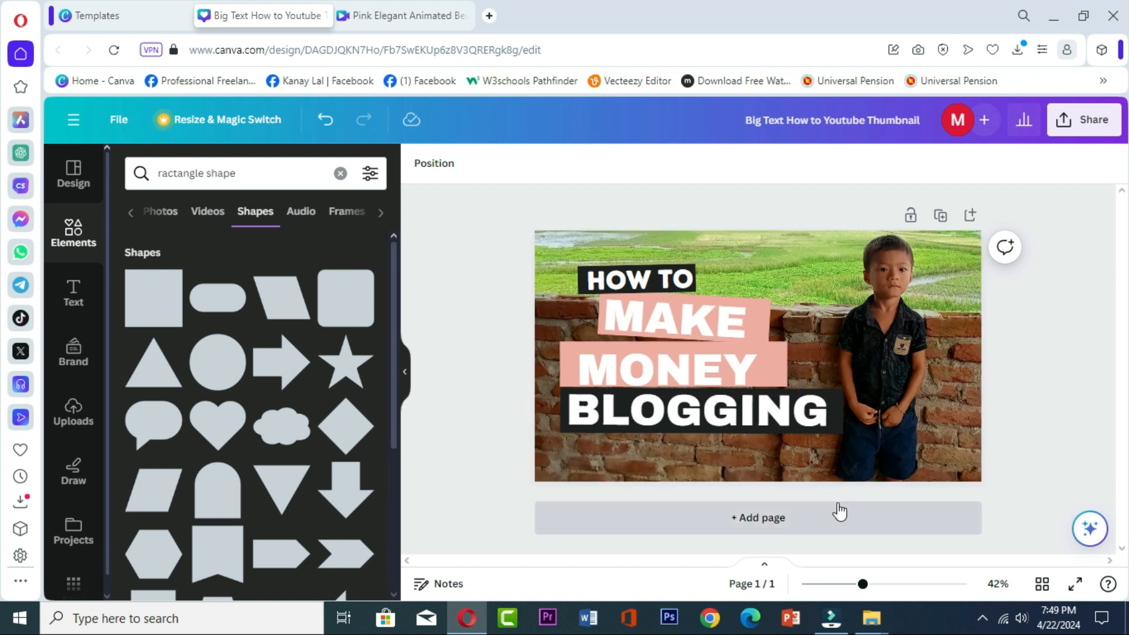
click(675, 279)
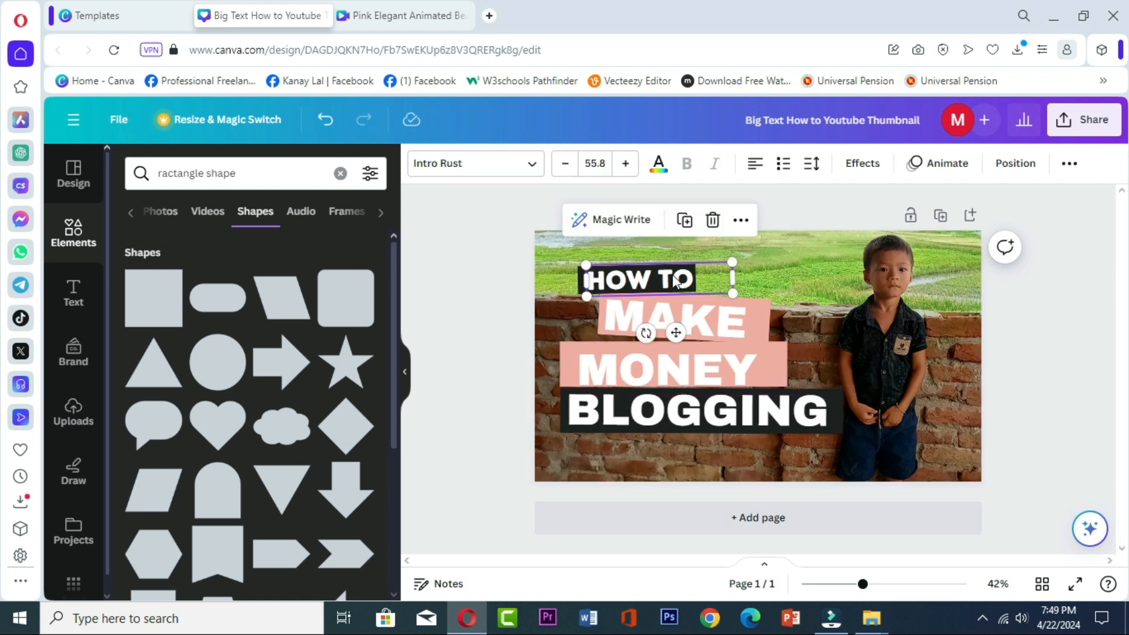
click(733, 332)
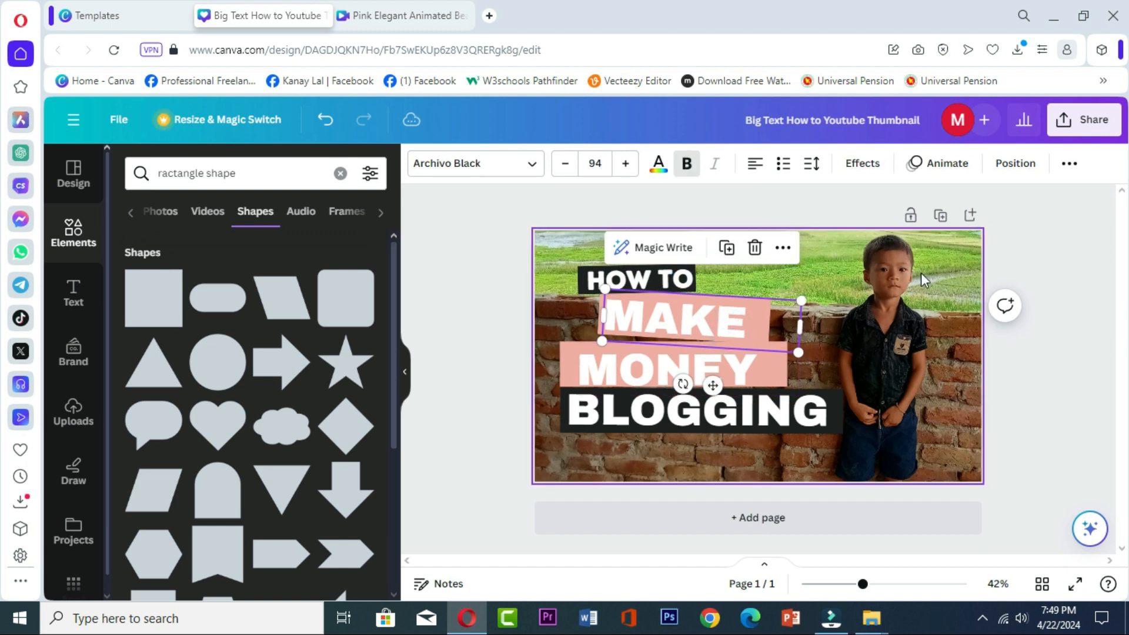
- Download the thumbnail as a PNG at 1,280 × 720 px
click(1073, 122)
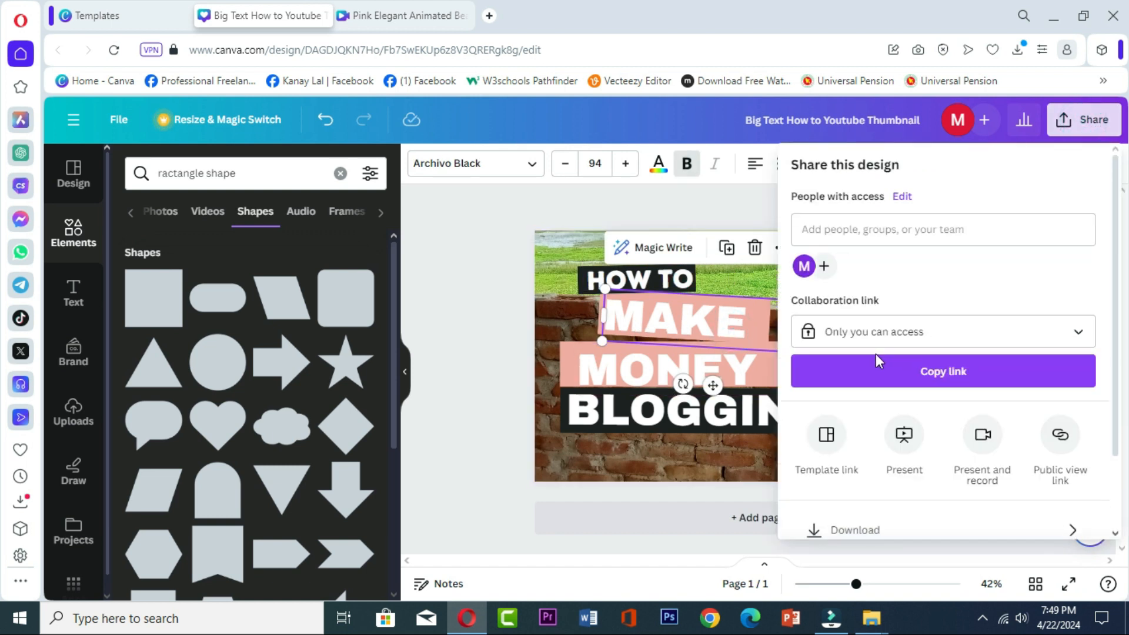
scroll(935, 453, down, 2)
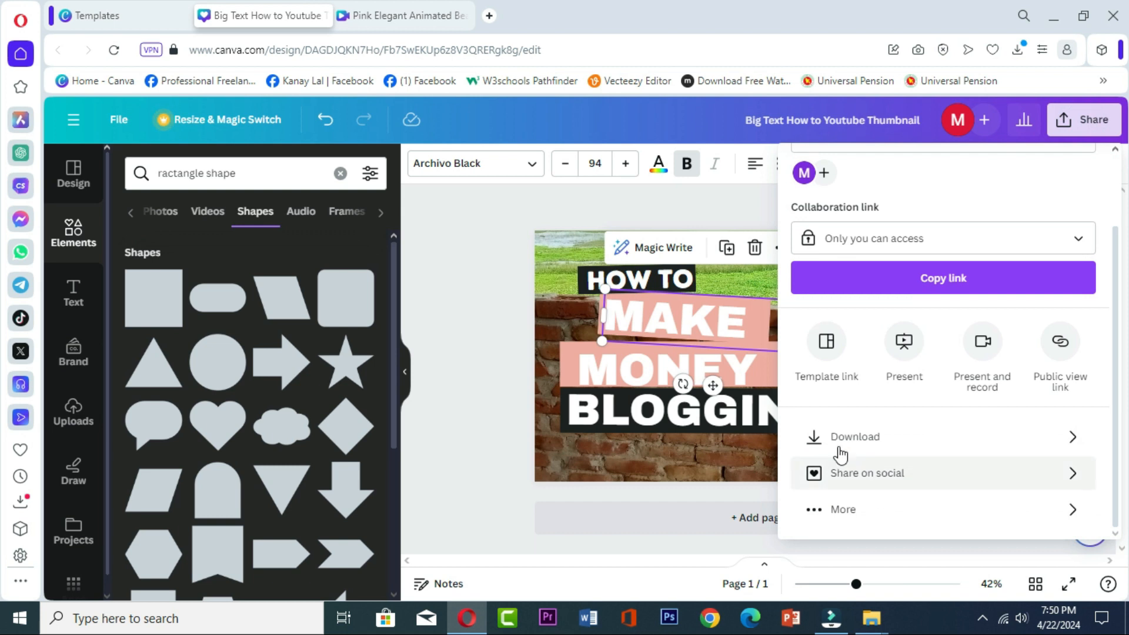
click(840, 450)
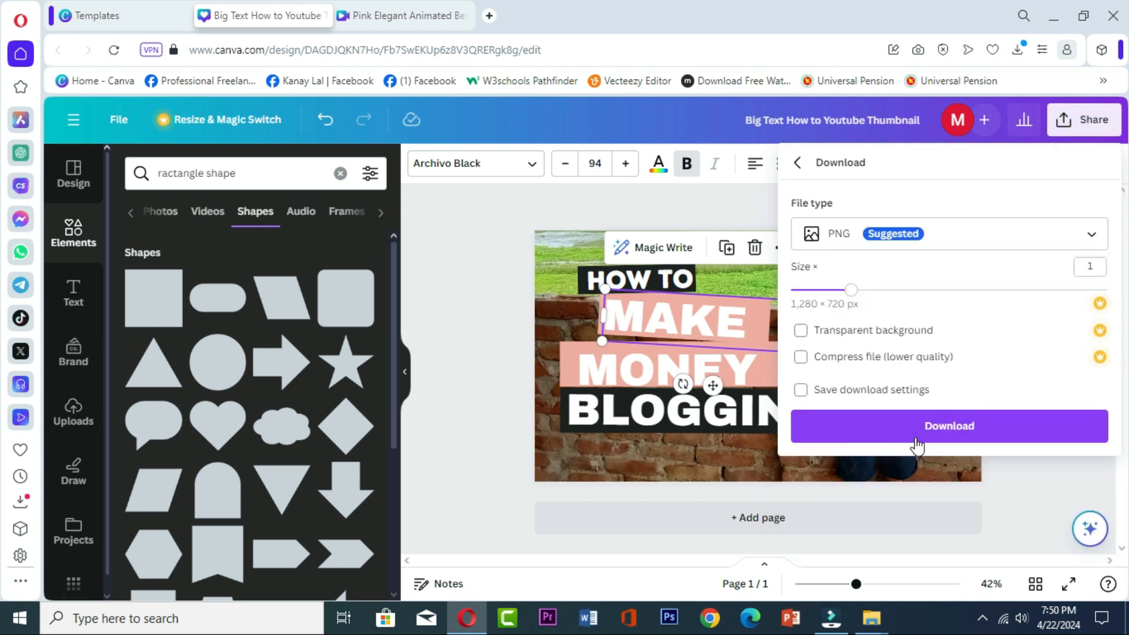
click(939, 433)
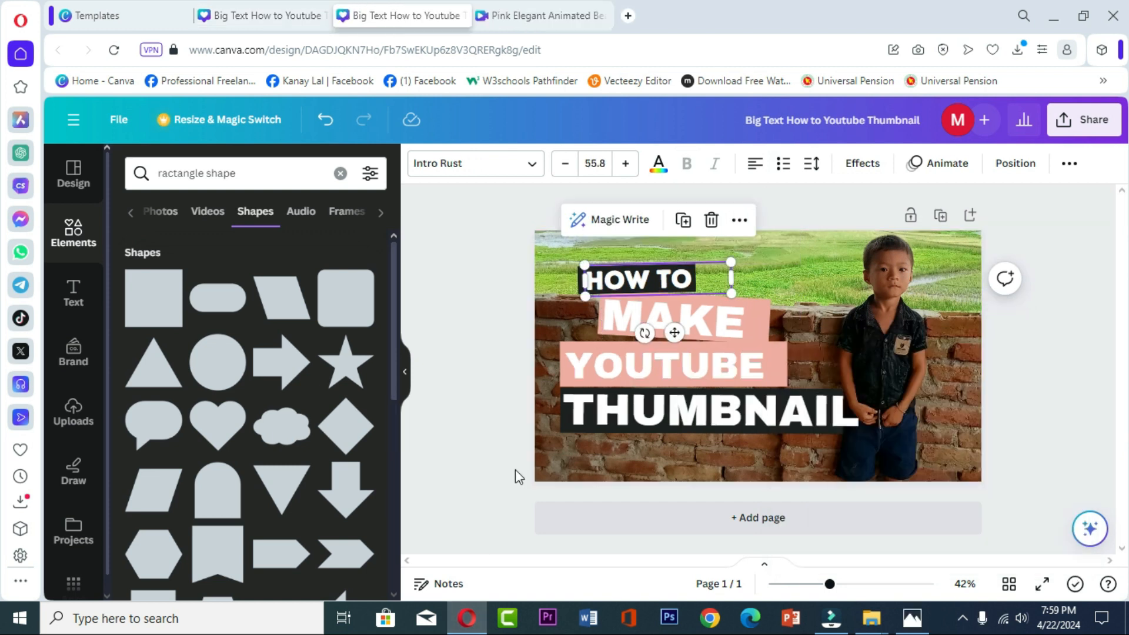
- Replace the text on the two upper bars of the headline with HOW TO and MAKE
click(659, 320)
click(642, 282)
double_click(636, 283)
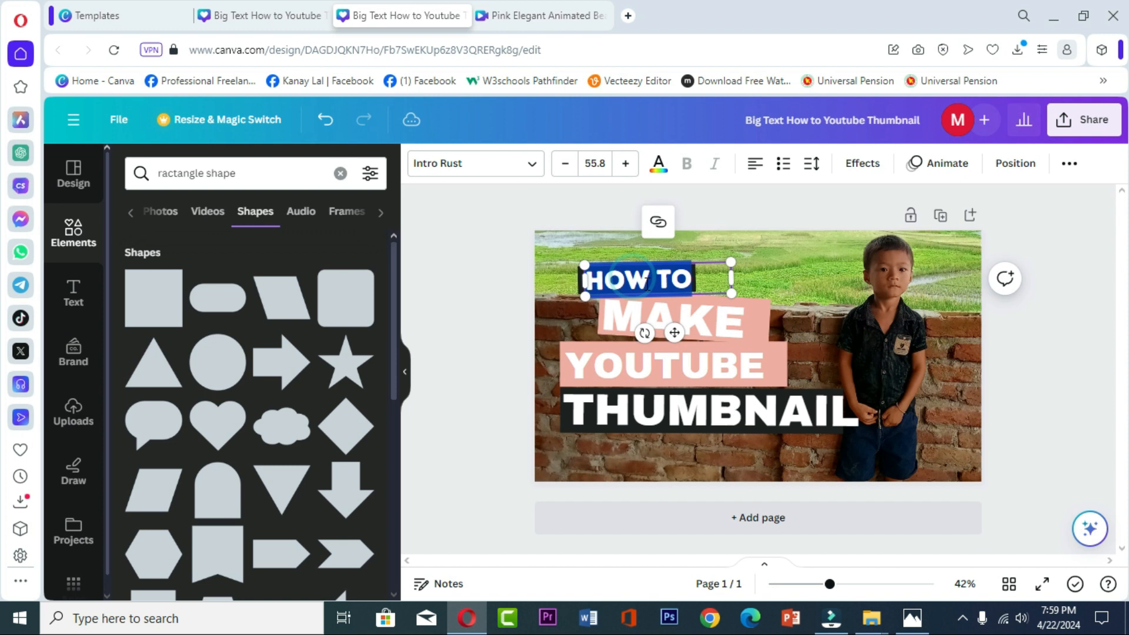
text(HO)
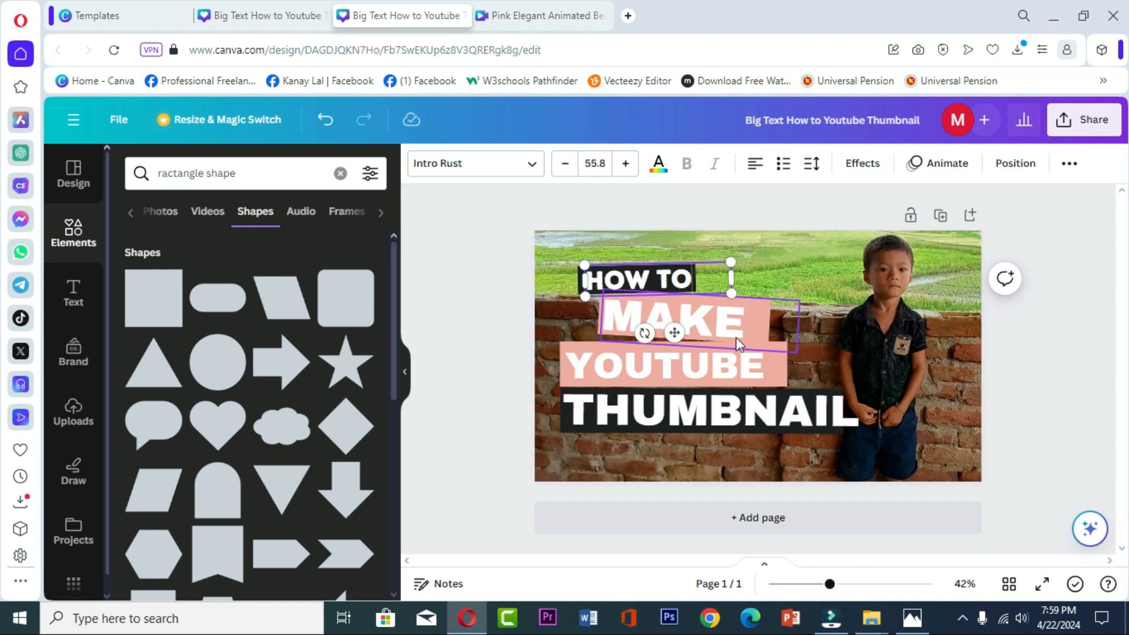
click(695, 325)
click(695, 325)
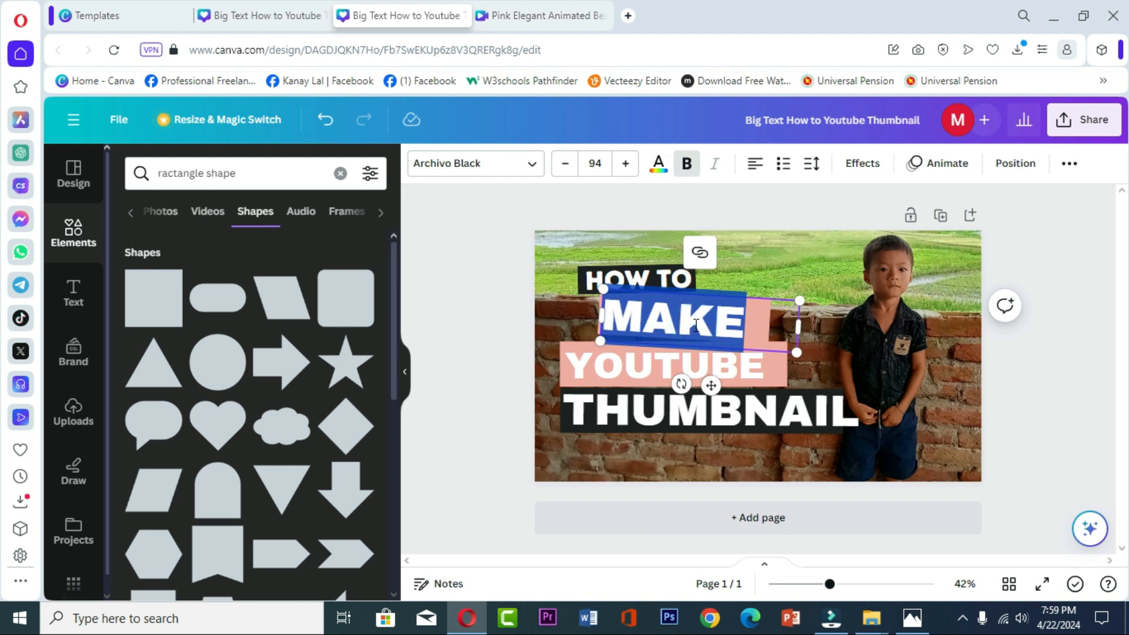
text(MAKE)
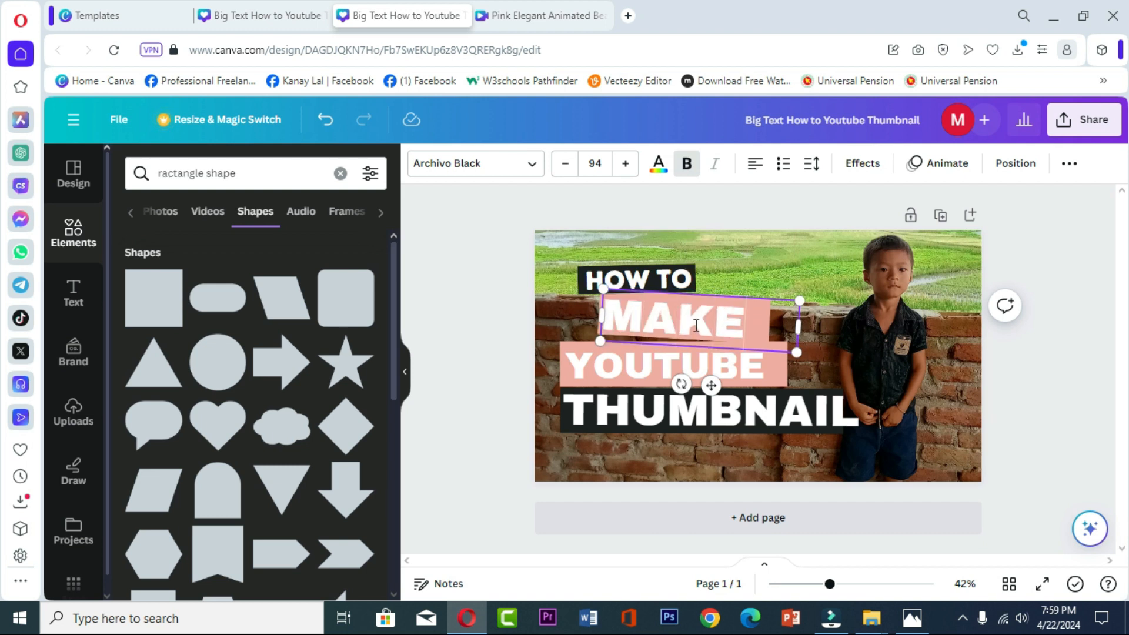
- Replace the text on the two lower bars of the headline with YOUTUBE and THUMBNAIL
click(639, 362)
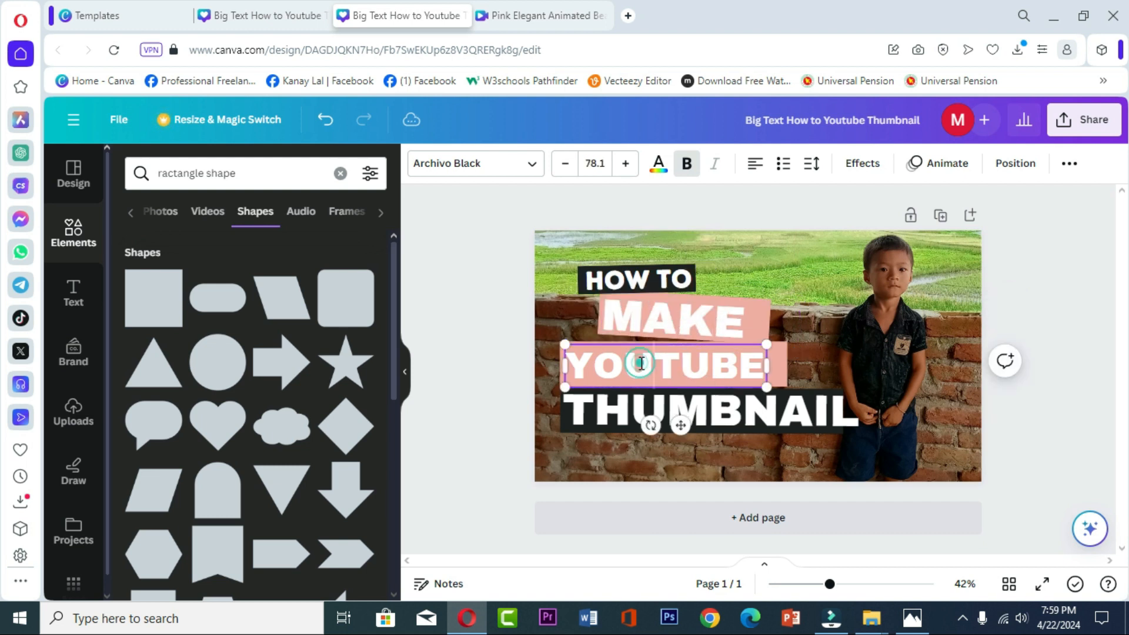
click(641, 363)
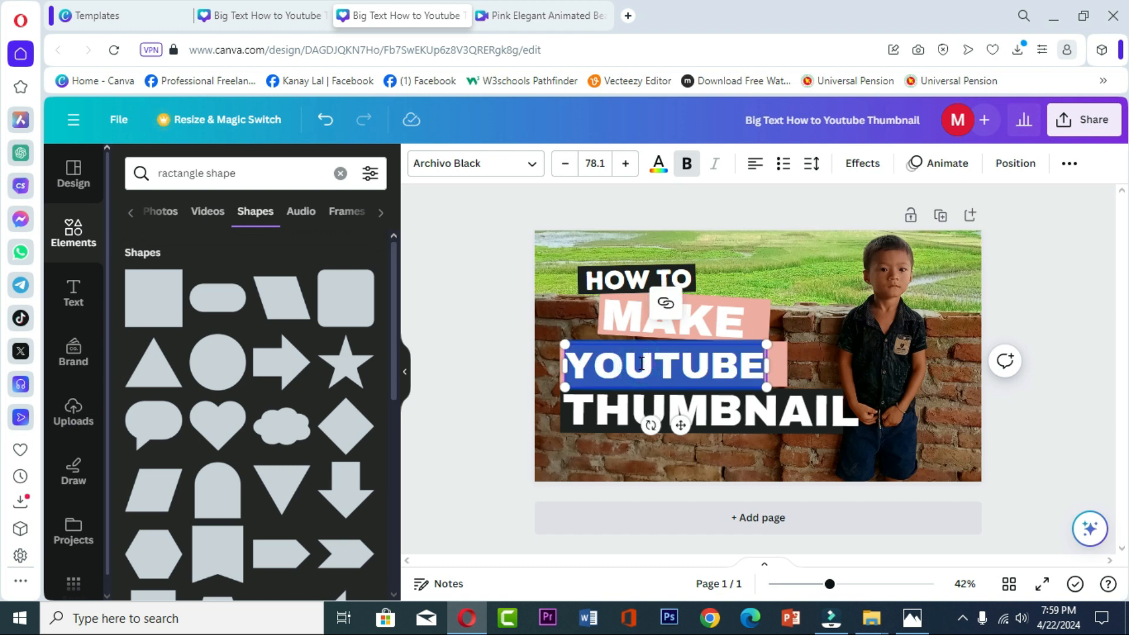
text(YOUTUBE)
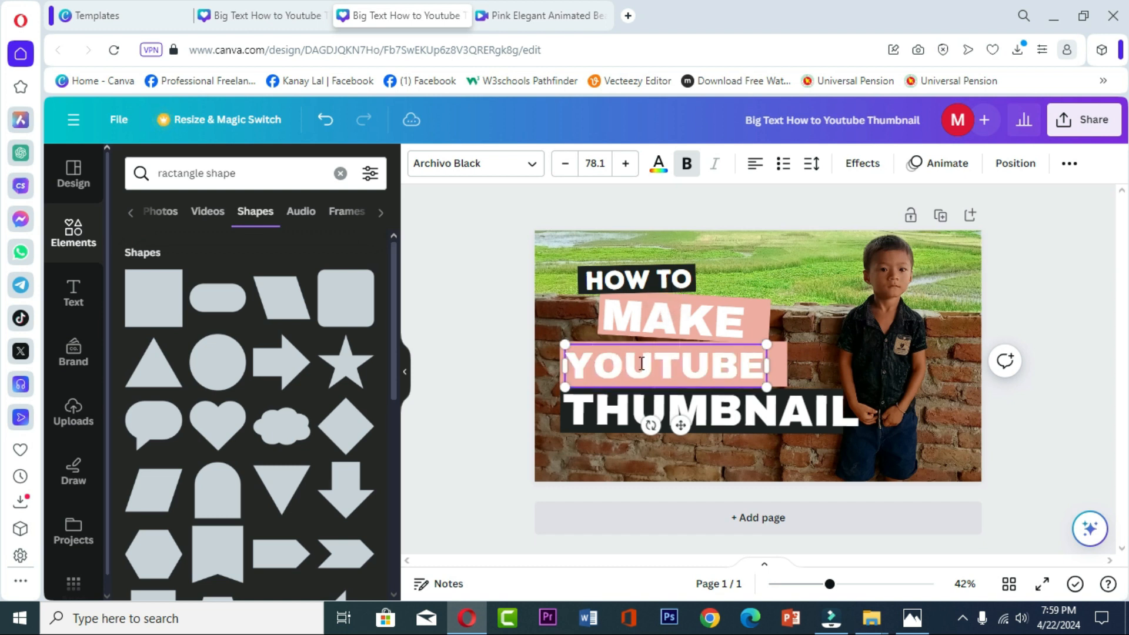
click(713, 402)
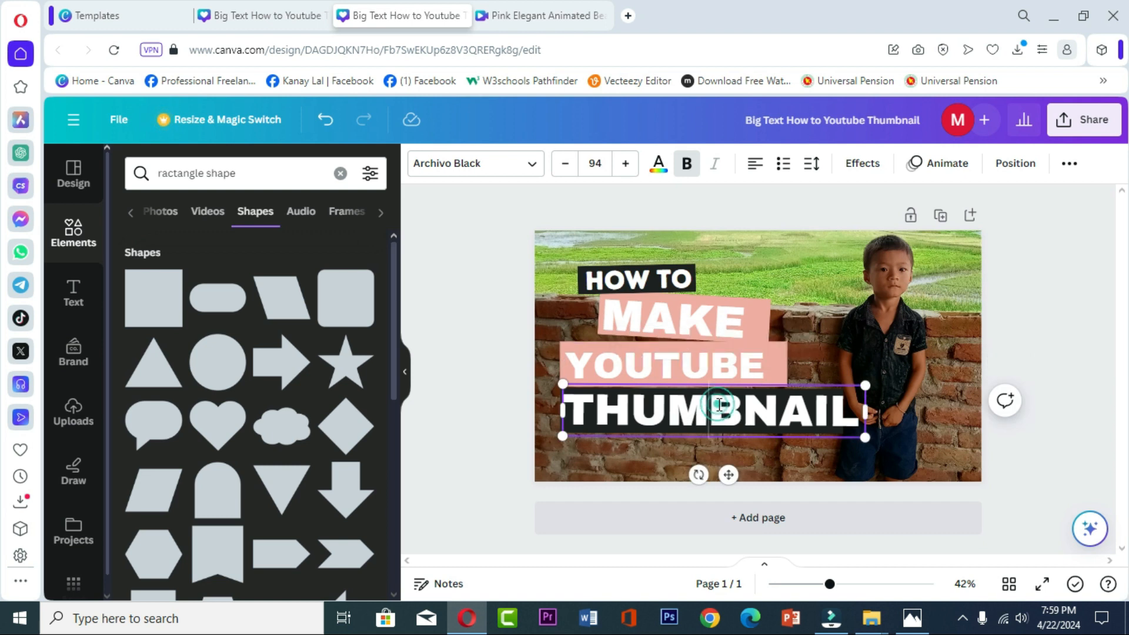
drag(576, 417, 864, 422)
text(TH)
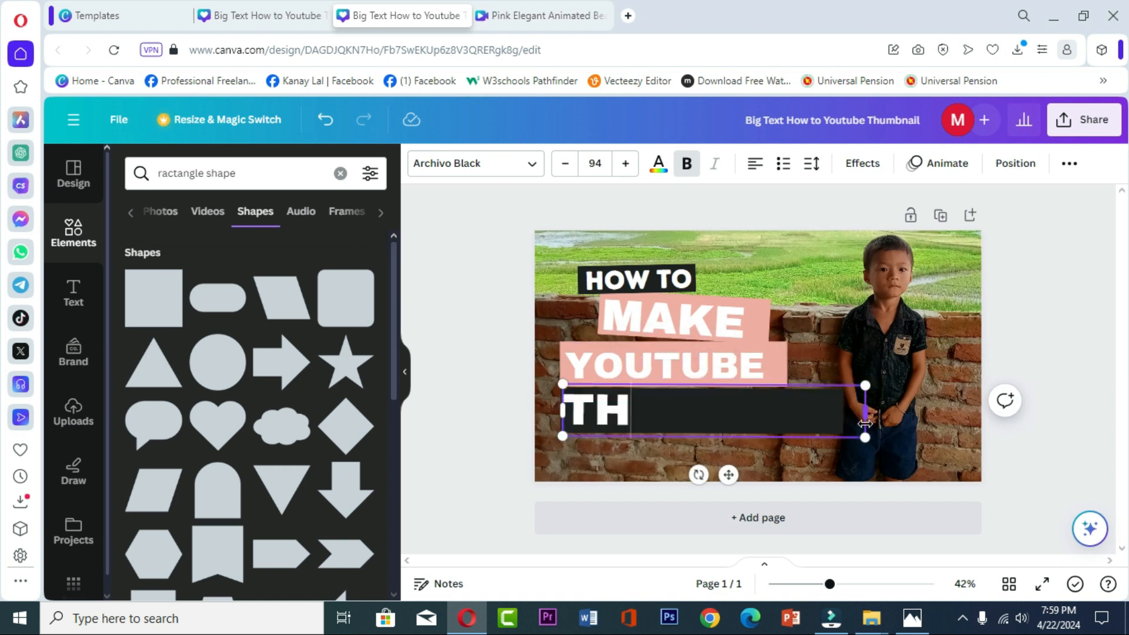
text(UMBNAIL)
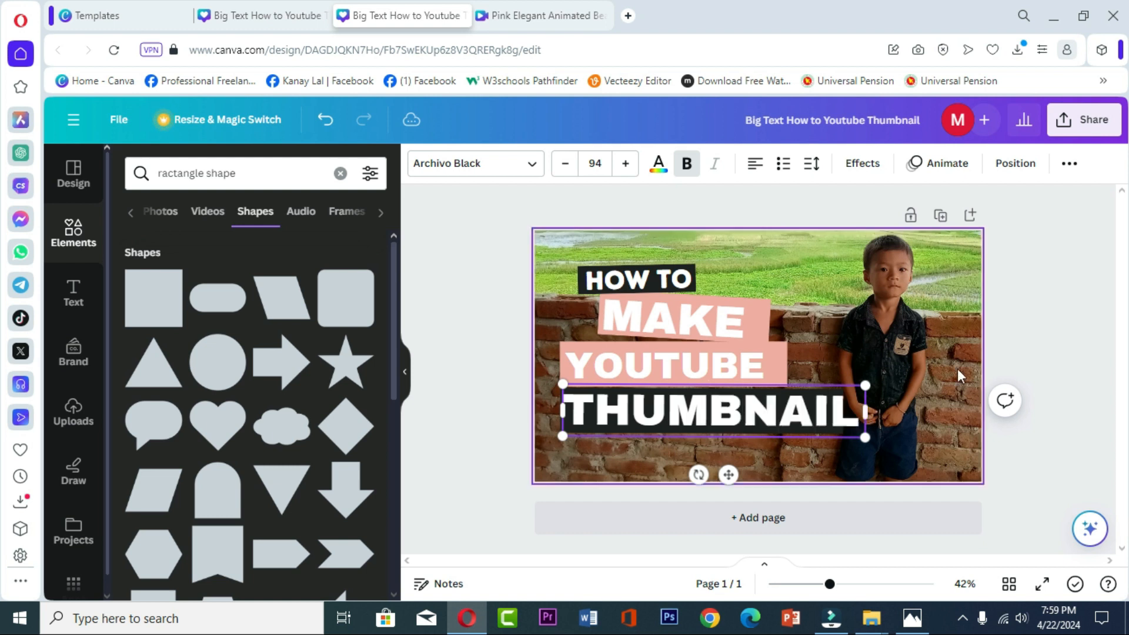
click(1042, 320)
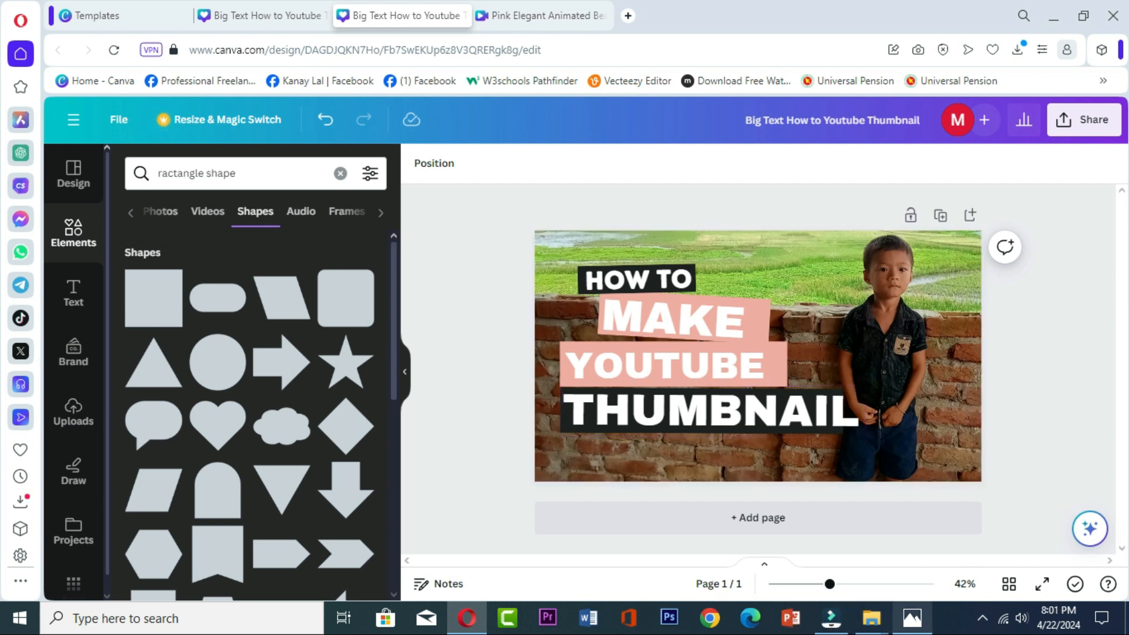
- Download the retitled thumbnail design as a PNG file
click(896, 363)
click(1085, 119)
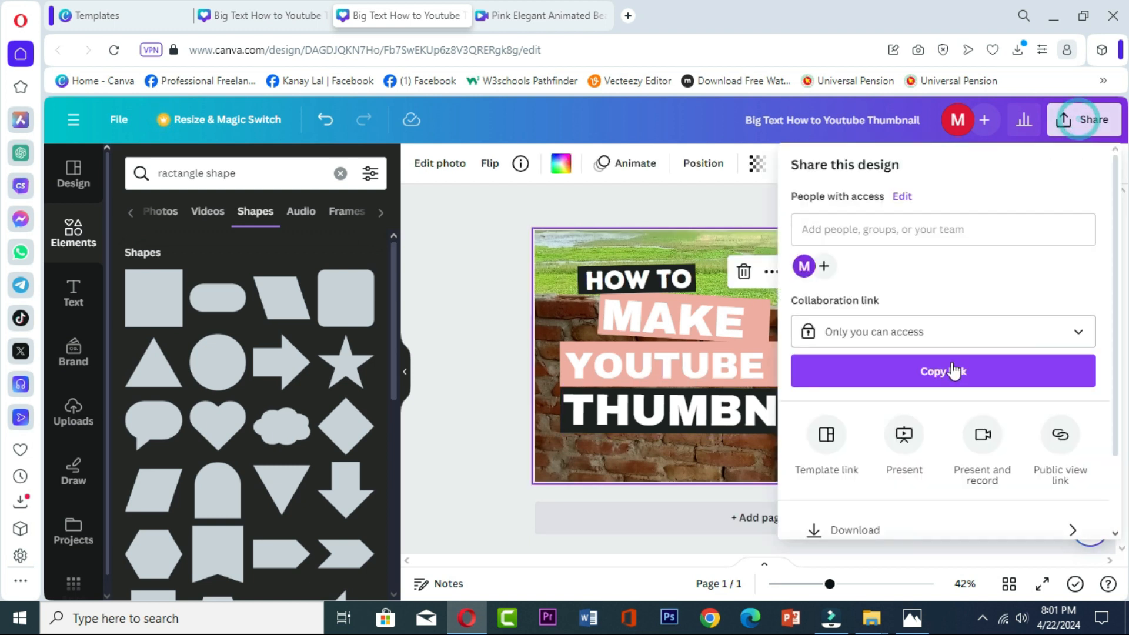
scroll(947, 388, down, 1)
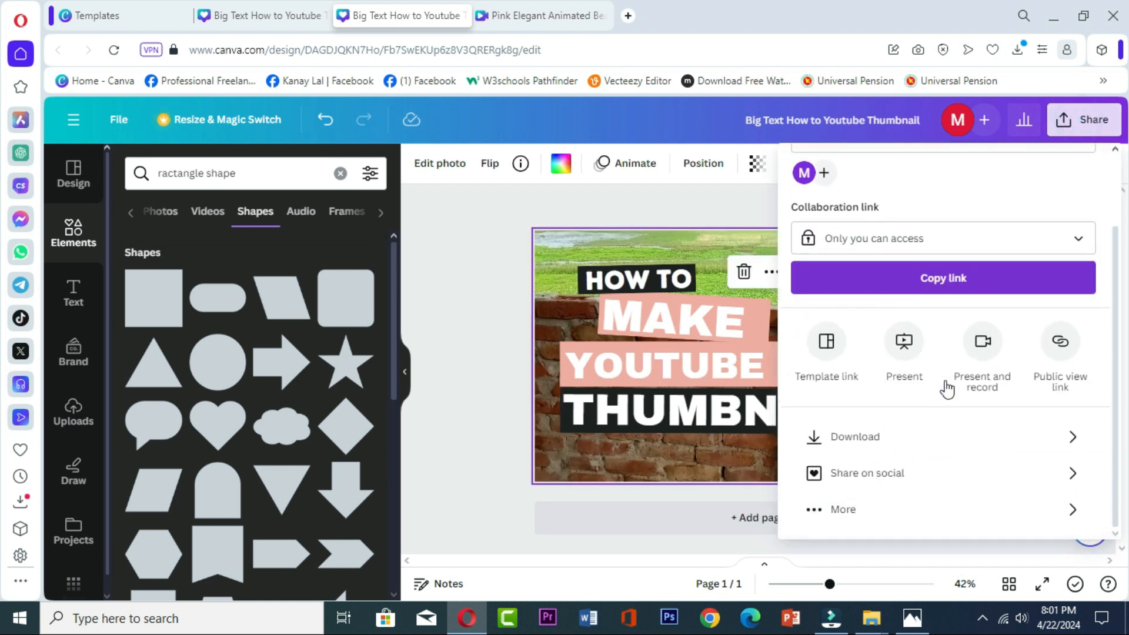
click(858, 436)
click(941, 426)
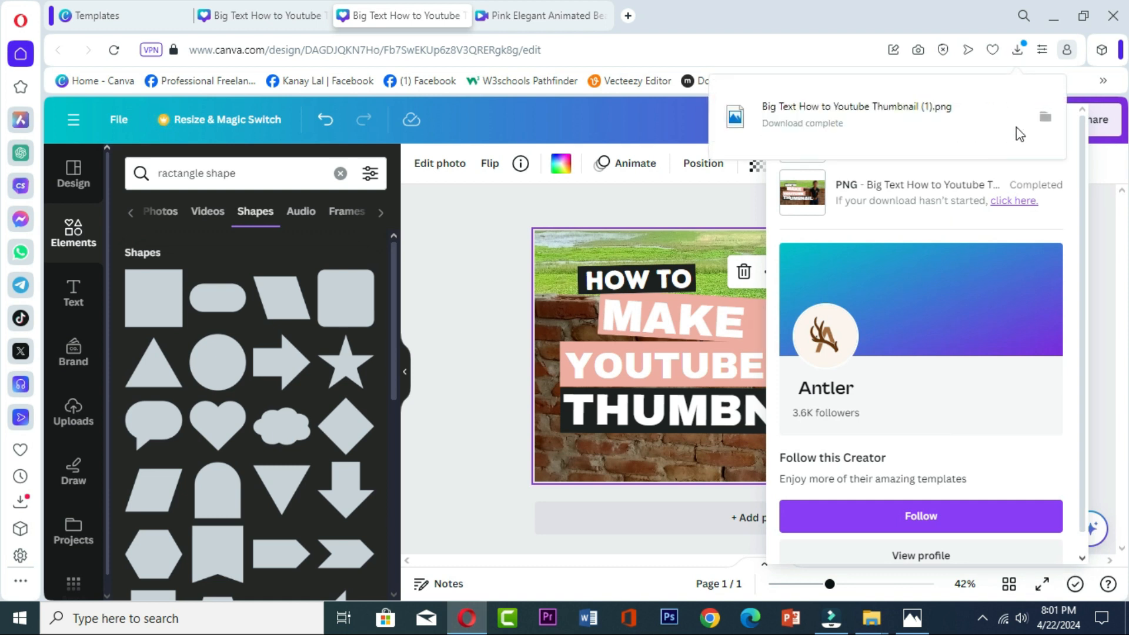
click(1045, 117)
- Open the newly downloaded Big Text How to Youtube Thumbnail (1).png from the Downloads folder in Photos
right_click(421, 264)
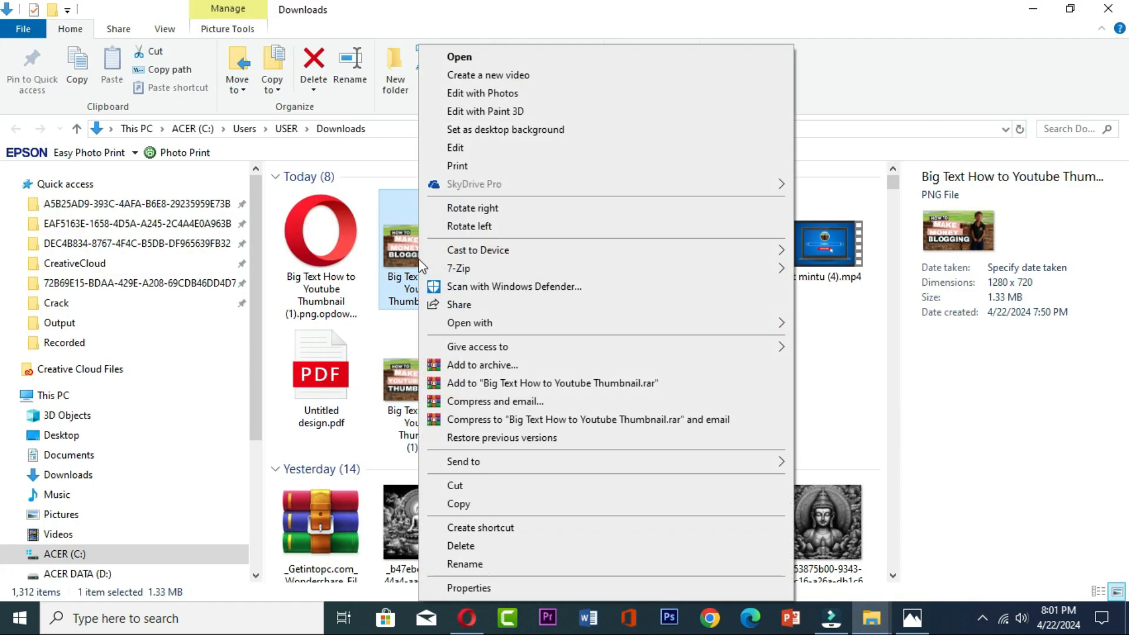
click(405, 370)
click(406, 376)
right_click(409, 376)
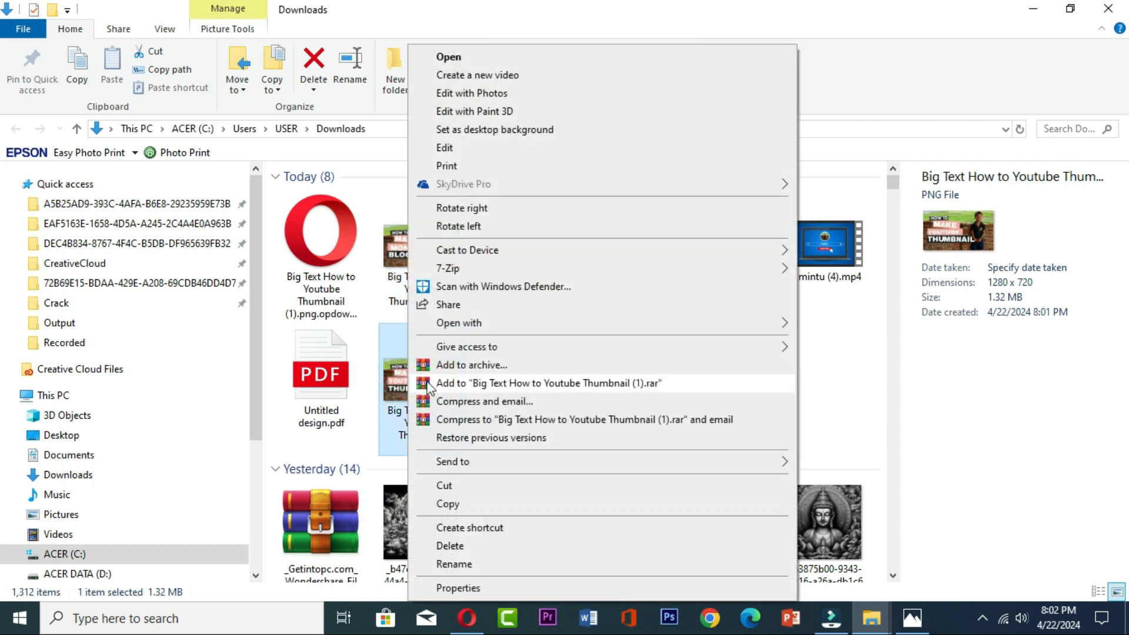
mouse_move(479, 327)
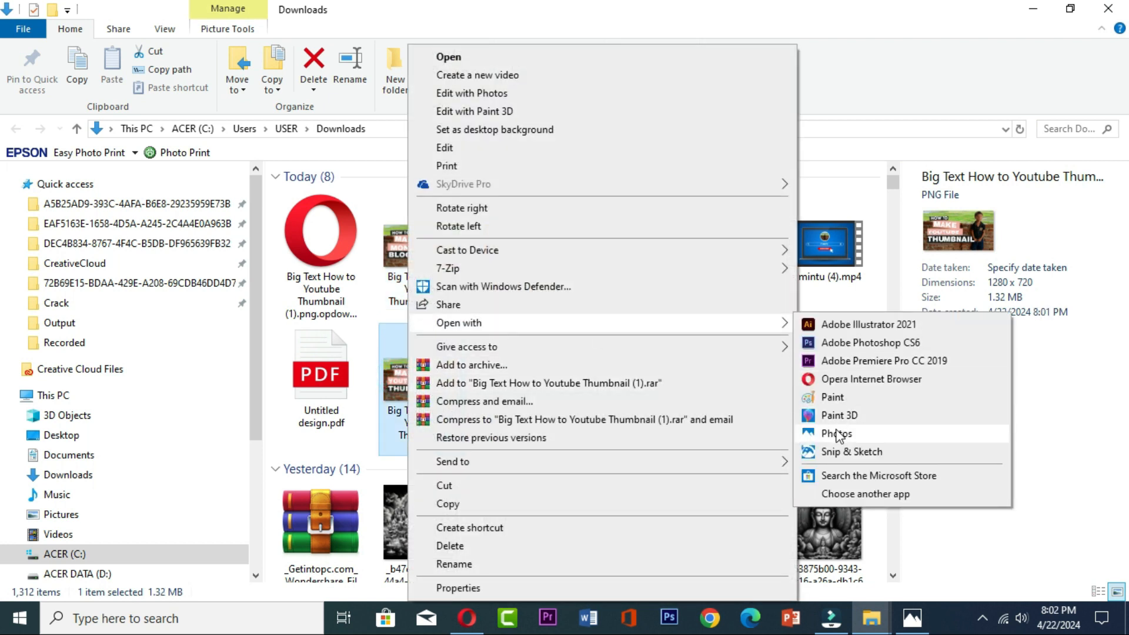
click(838, 434)
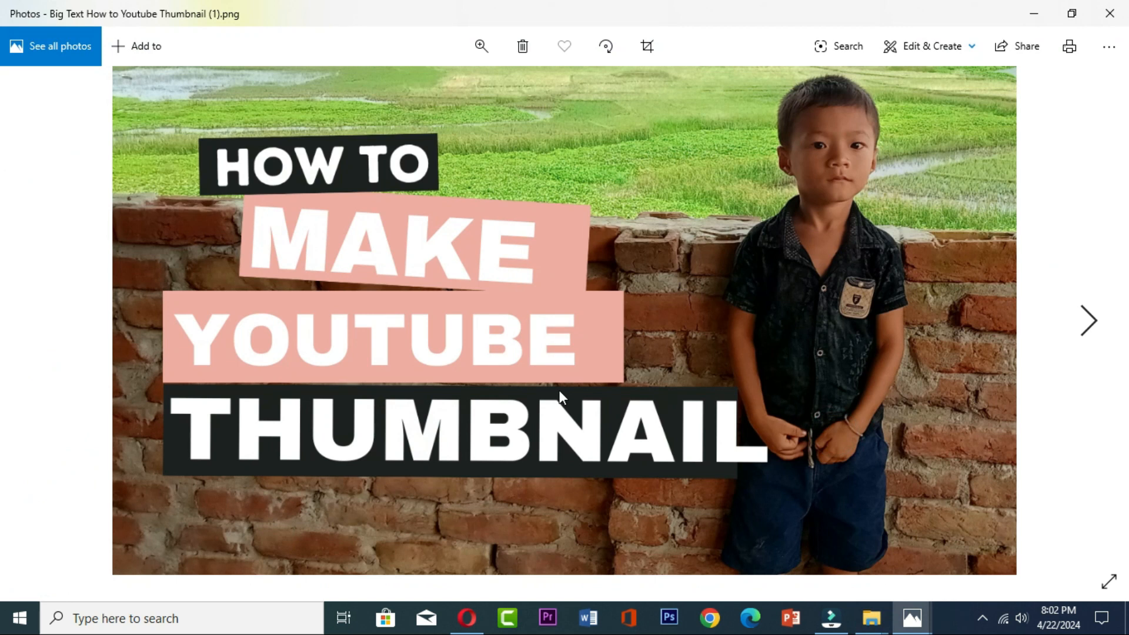